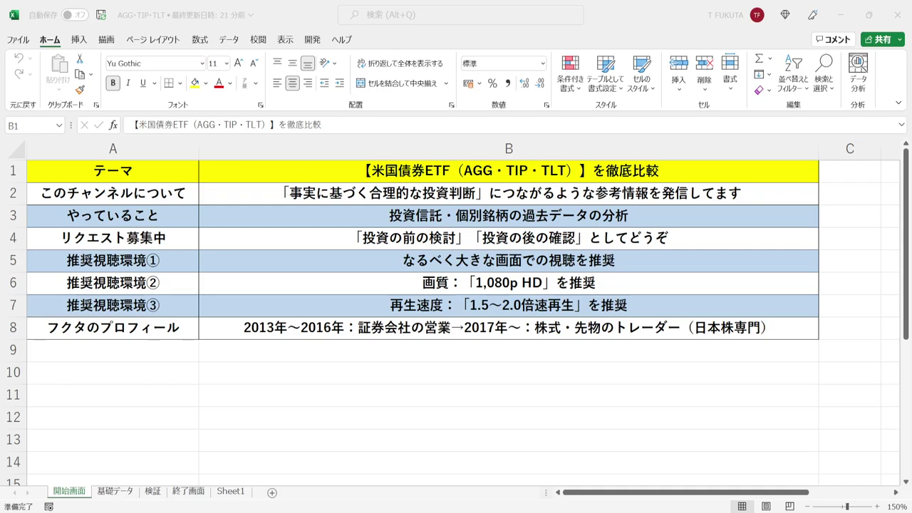
# - Open the 基礎データ sheet and review the AGG, TIP and TLT entries with their 運用開始日 dates
pyautogui.click(123, 490)
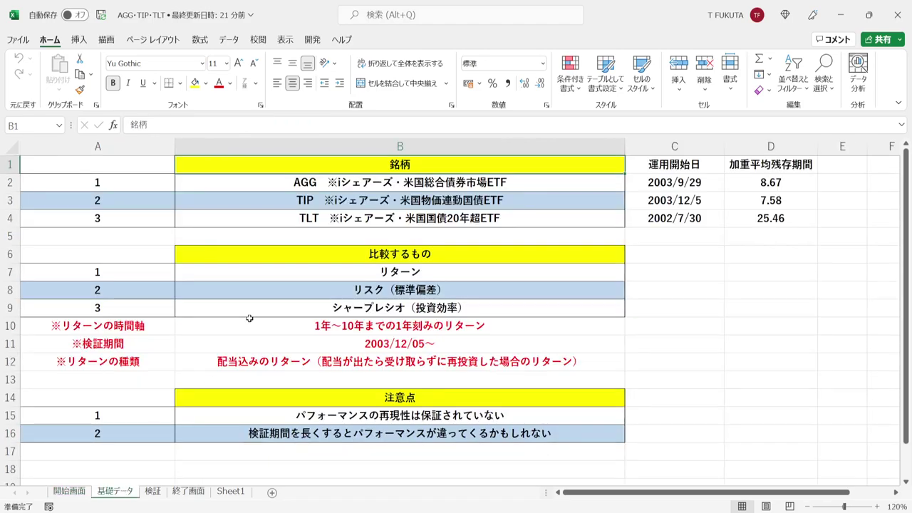
pyautogui.click(251, 183)
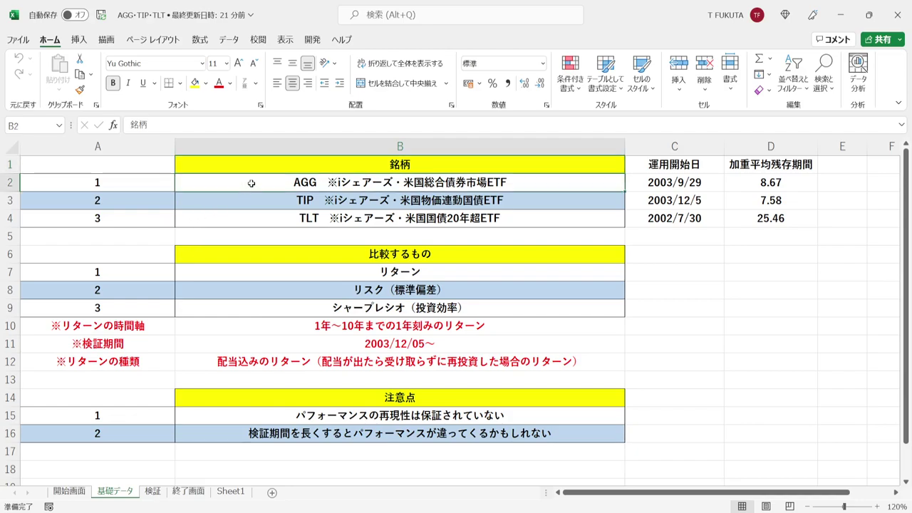
pyautogui.click(251, 199)
pyautogui.click(259, 222)
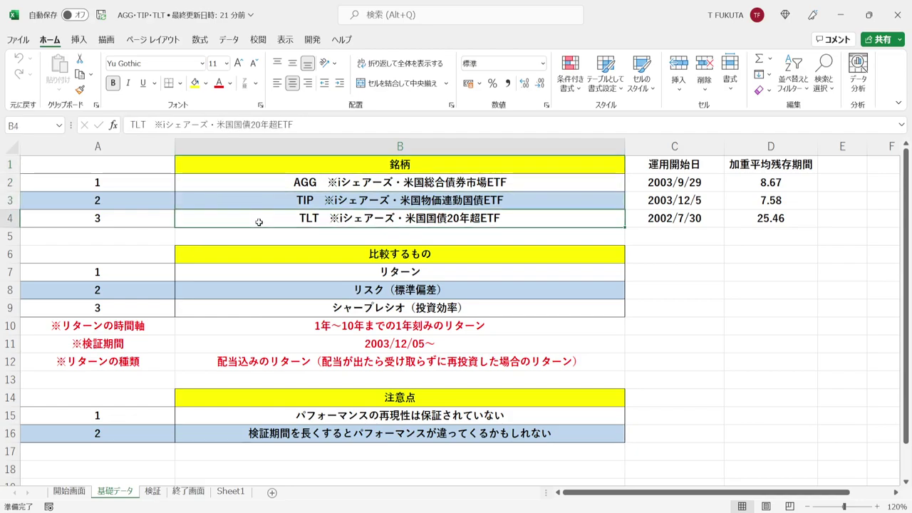
pyautogui.click(255, 183)
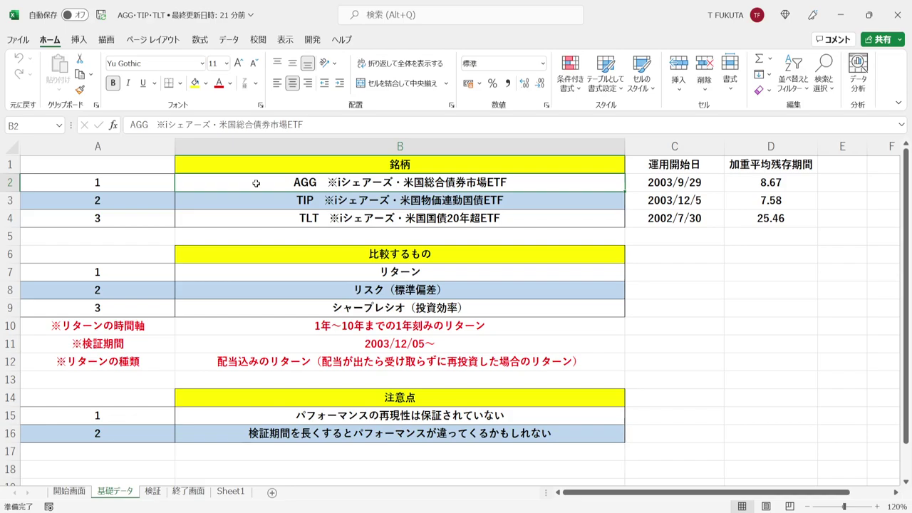
pyautogui.click(256, 201)
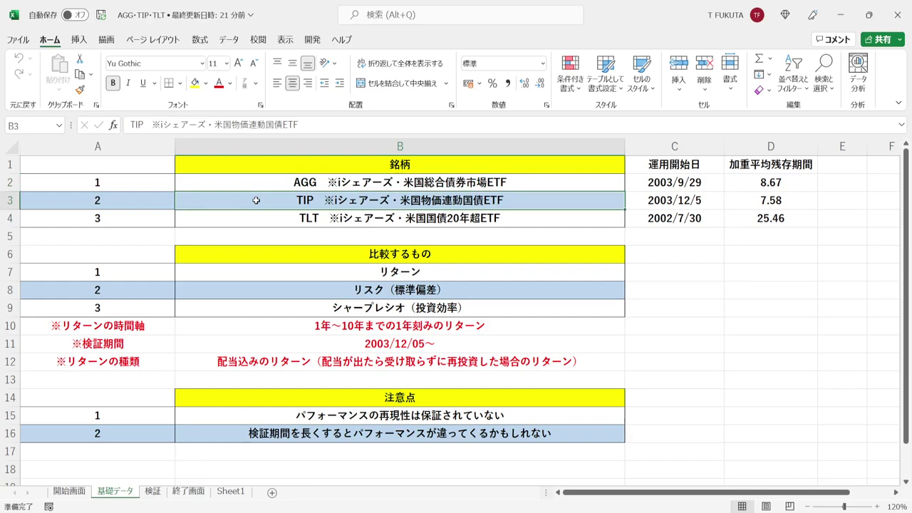
pyautogui.click(260, 218)
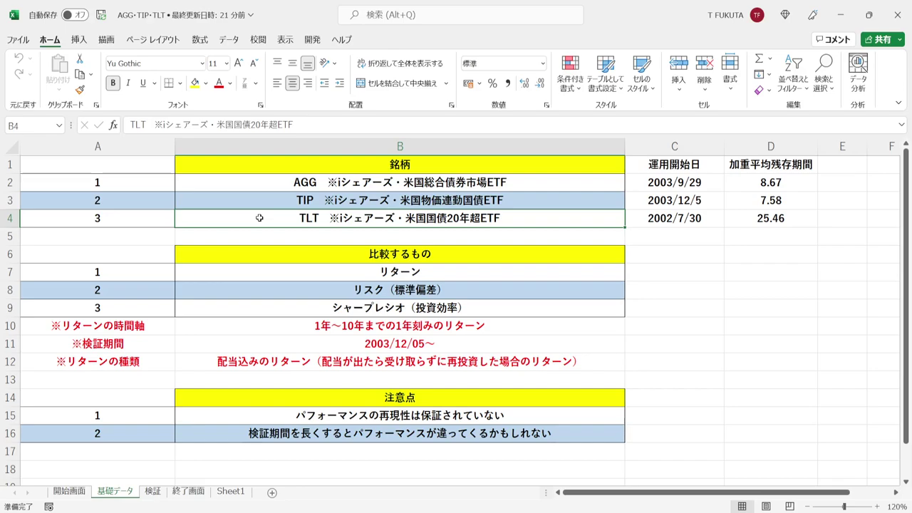
pyautogui.moveTo(636, 183); pyautogui.dragTo(642, 217)
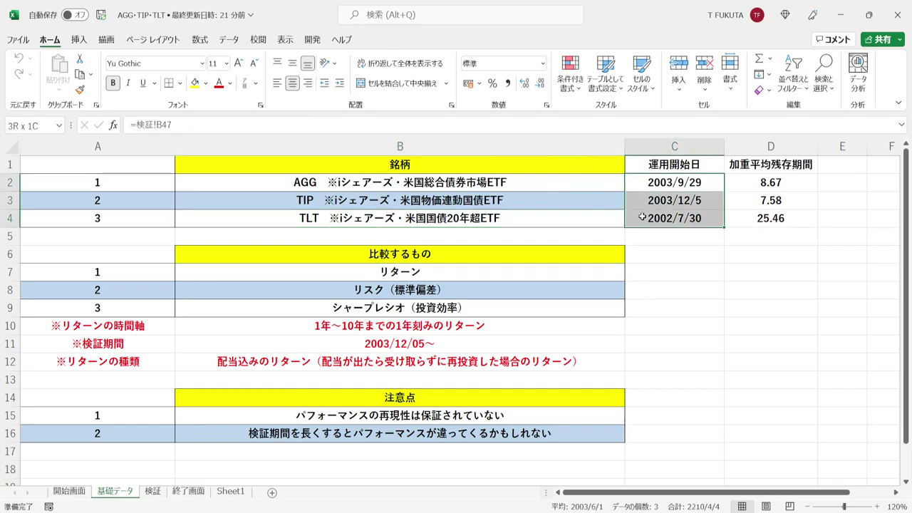
# - Examine the 加重平均残存期間 values of AGG, TIP and TLT on the 基礎データ sheet
pyautogui.click(743, 169)
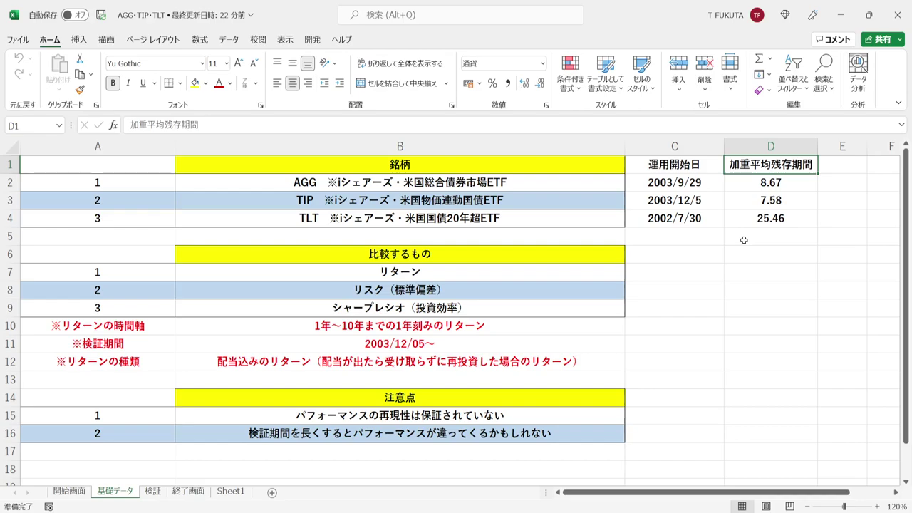
pyautogui.click(603, 181)
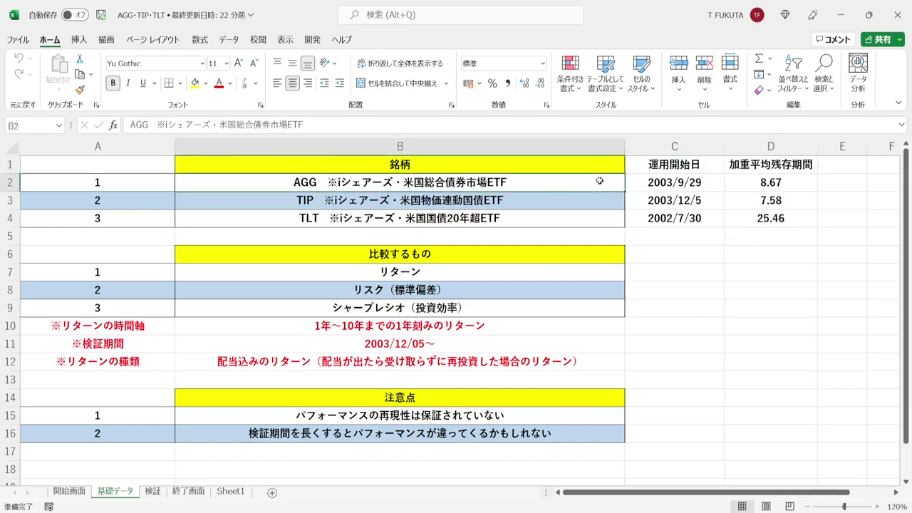
pyautogui.click(735, 181)
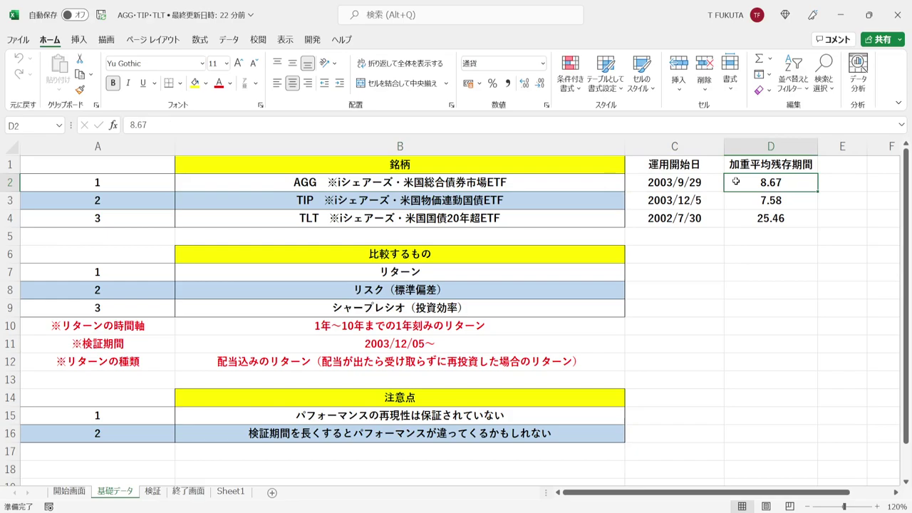
pyautogui.click(735, 202)
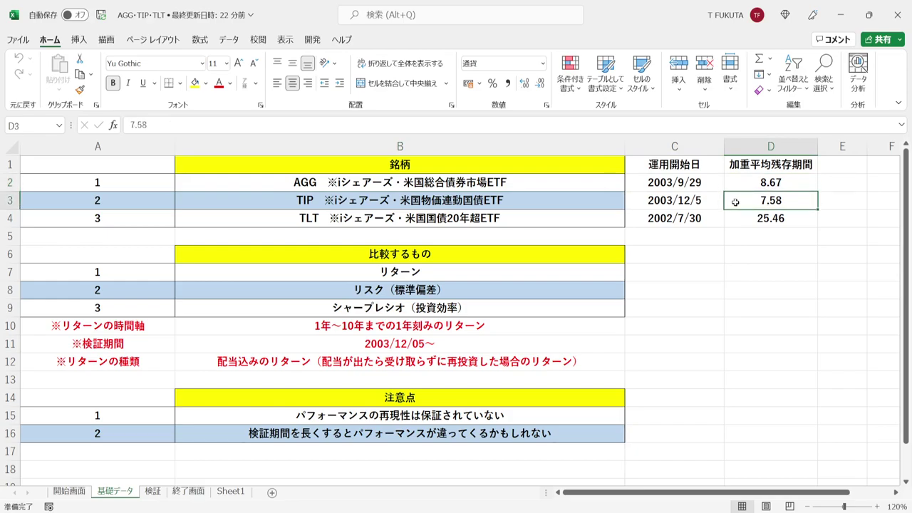
pyautogui.click(735, 219)
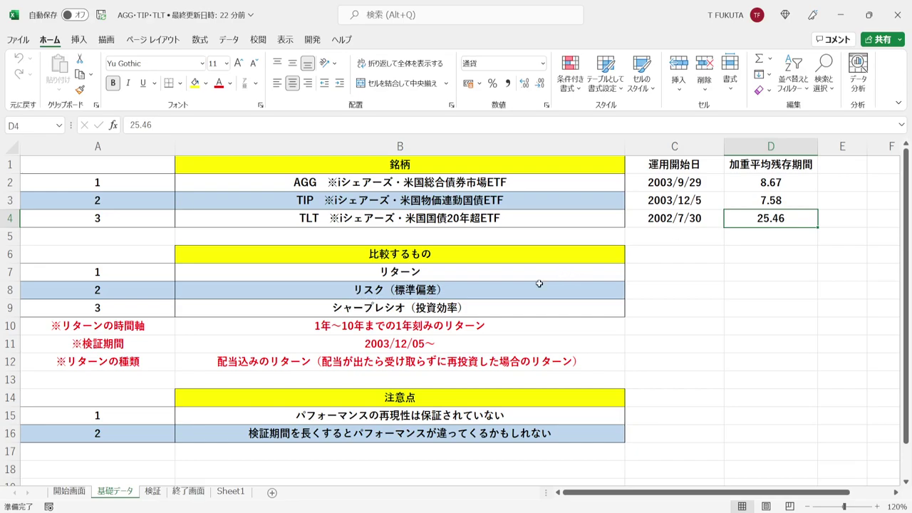
# - Review the metrics under 比較するもの and the notes on return time frame, test period and return type
pyautogui.click(237, 275)
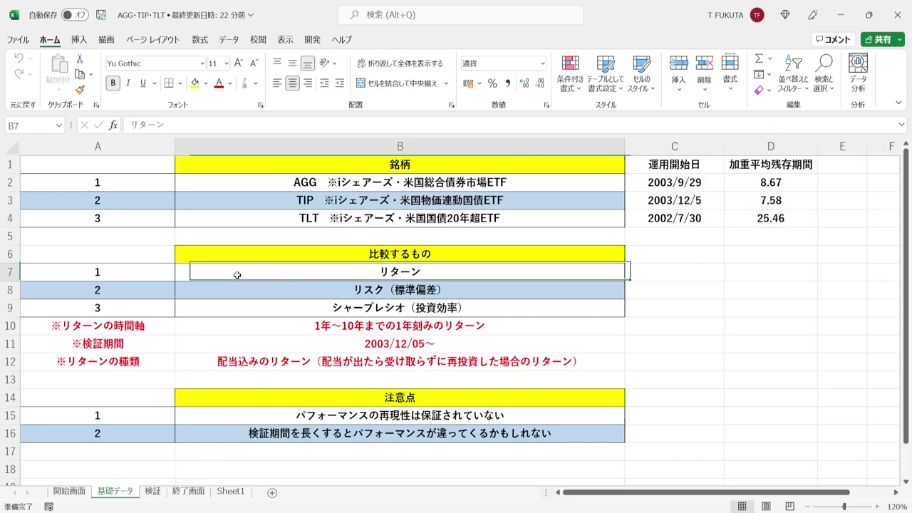
pyautogui.click(236, 291)
pyautogui.click(243, 312)
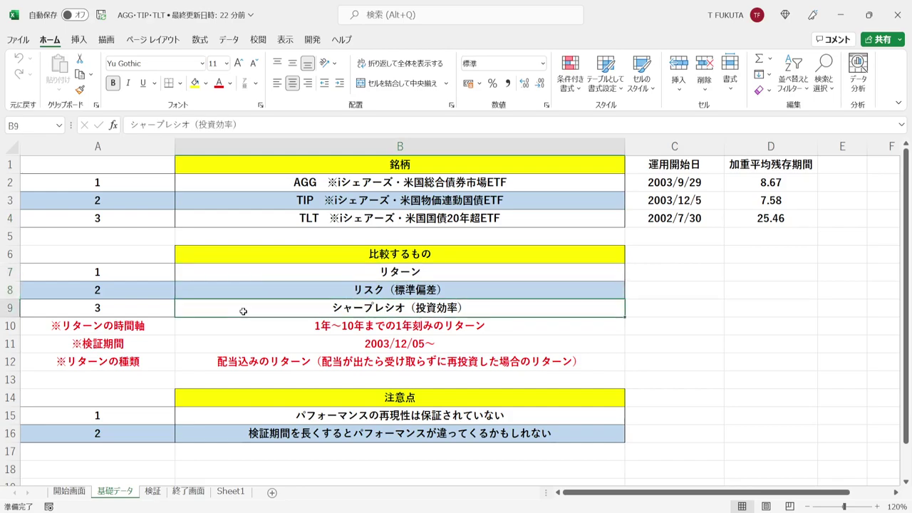
pyautogui.click(228, 326)
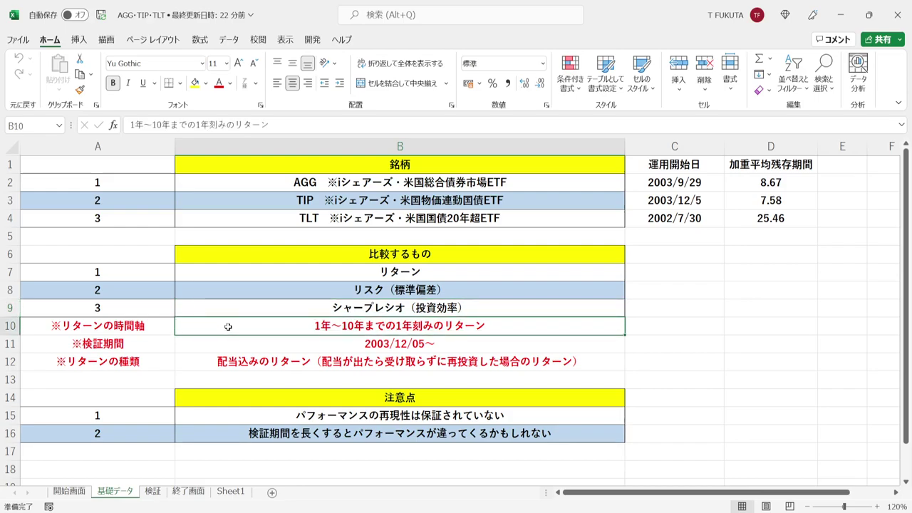
pyautogui.click(226, 343)
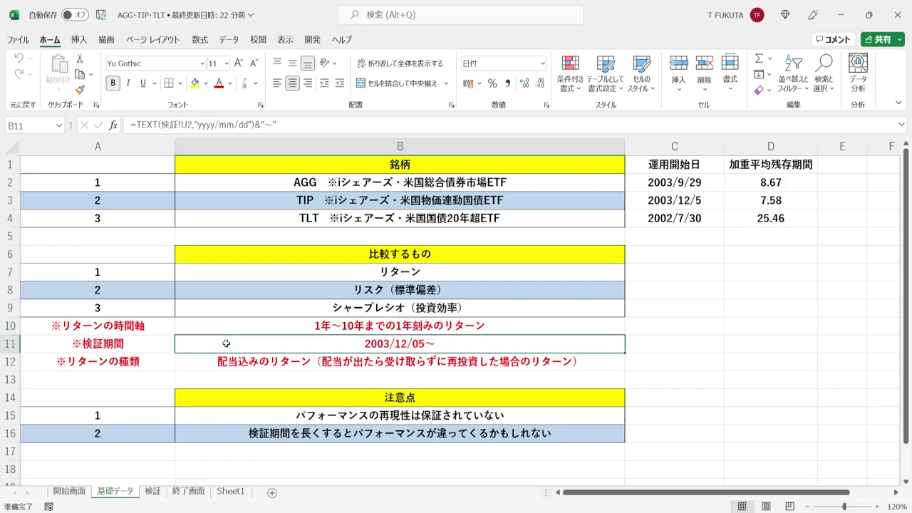
pyautogui.click(240, 198)
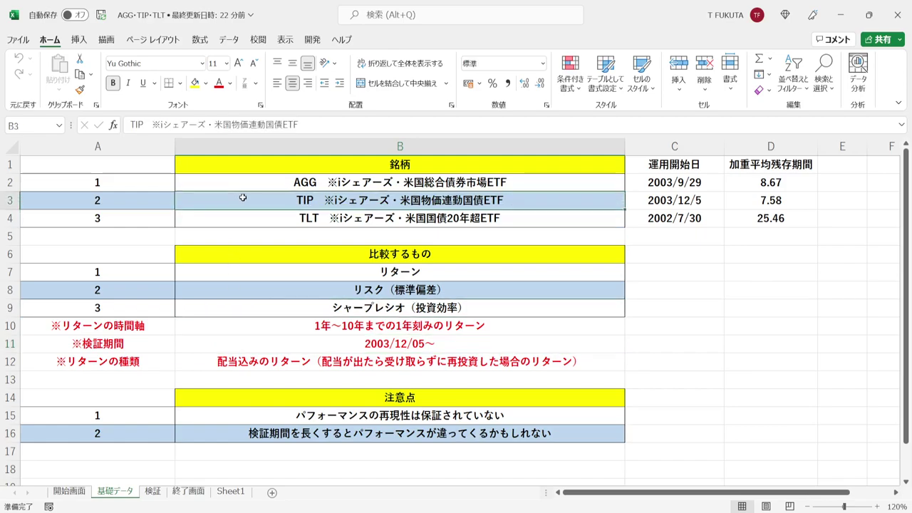
pyautogui.click(267, 339)
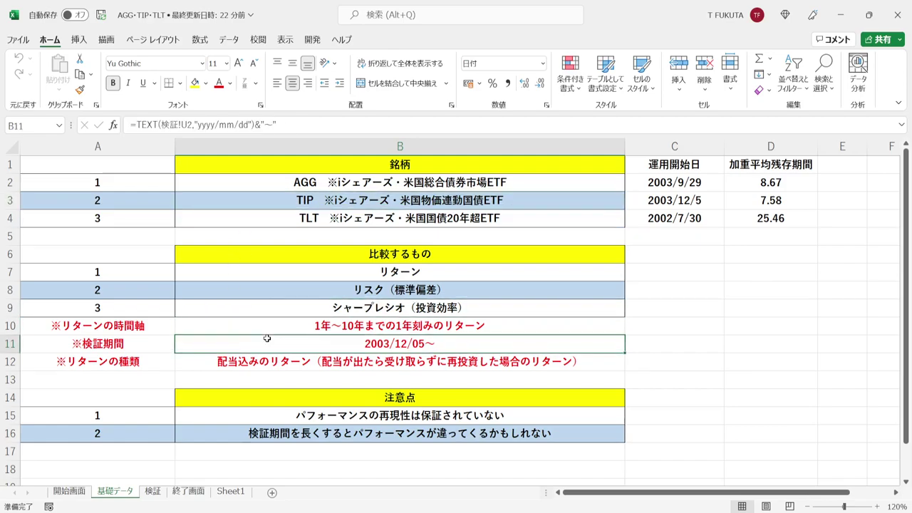
pyautogui.click(195, 363)
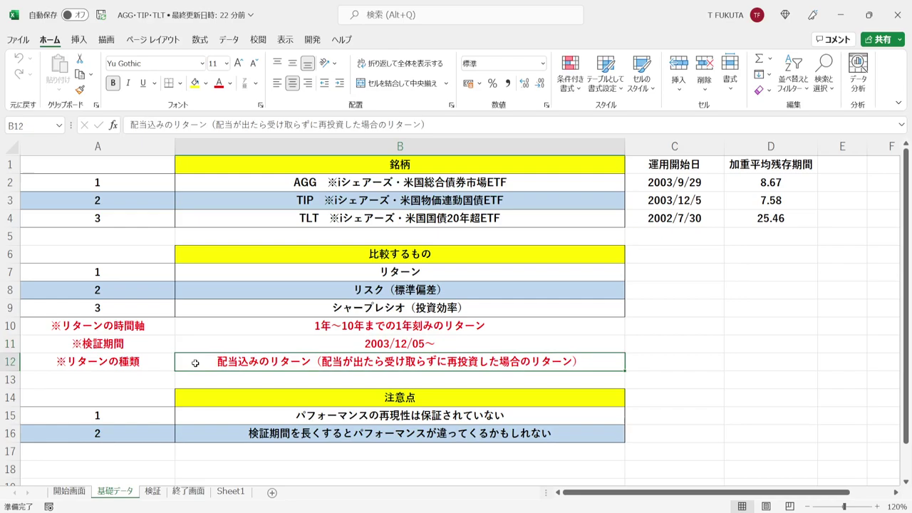
# - Read both cautions under 注意点, referring back to the 検証期間 entry in B11
pyautogui.moveTo(206, 413); pyautogui.dragTo(205, 431)
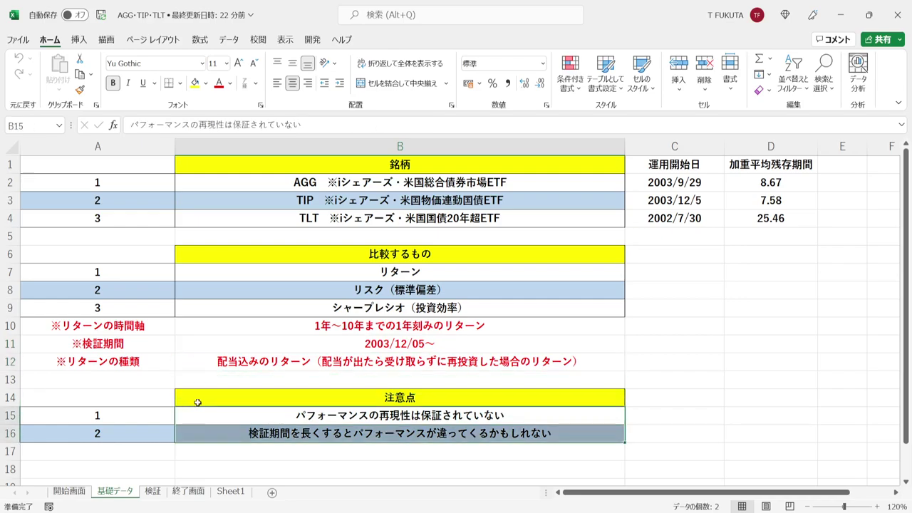
pyautogui.click(201, 397)
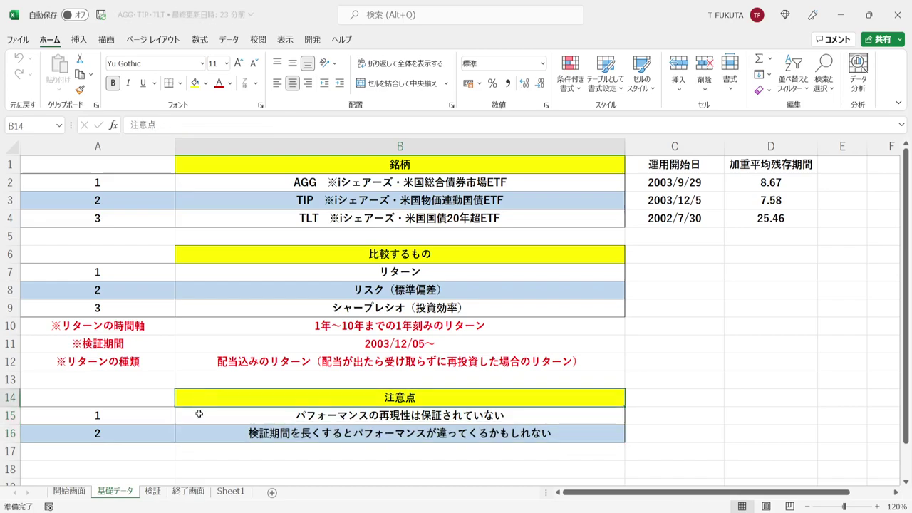
pyautogui.click(198, 415)
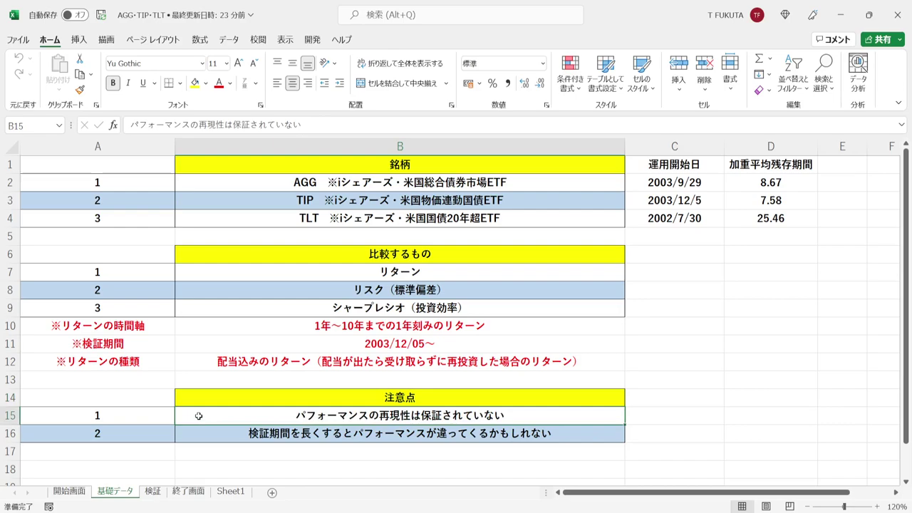
pyautogui.click(261, 342)
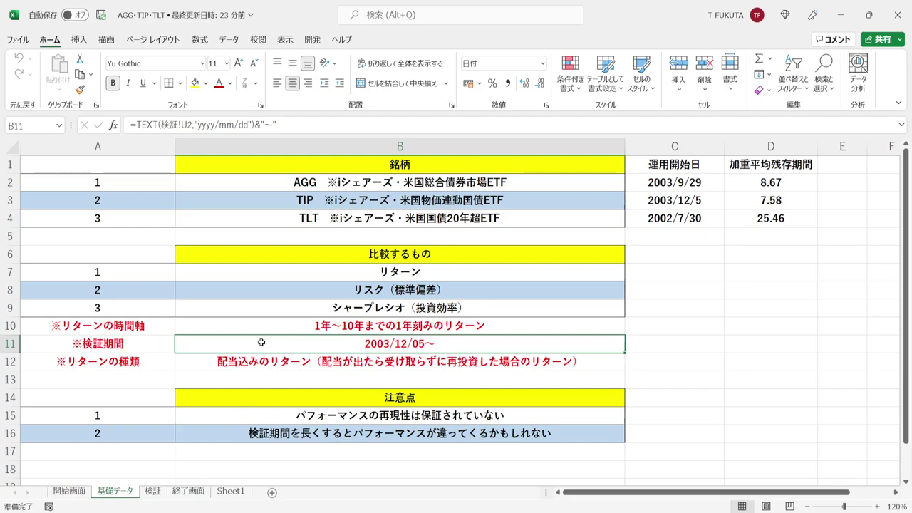
pyautogui.click(223, 434)
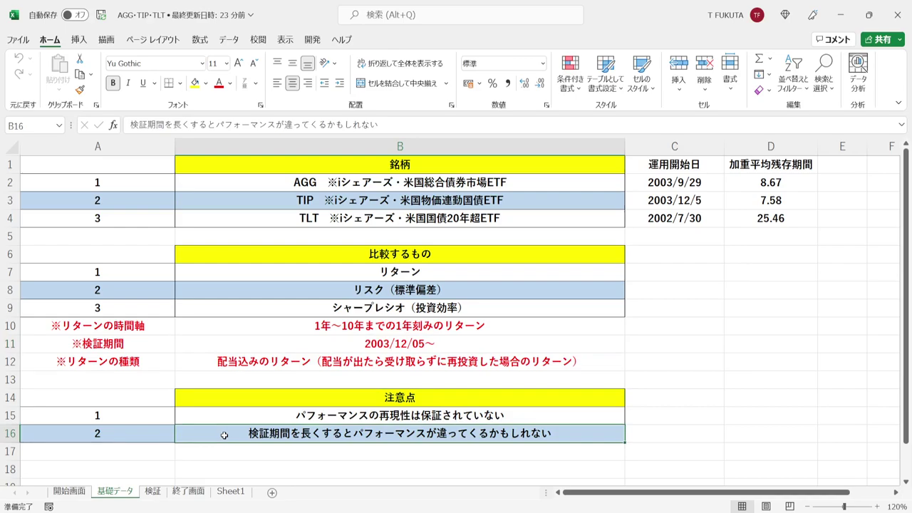
# - Open the 検証 sheet and examine its START and END dates, ticker labels, and the 1年 column's headings and サンプル数
pyautogui.click(153, 490)
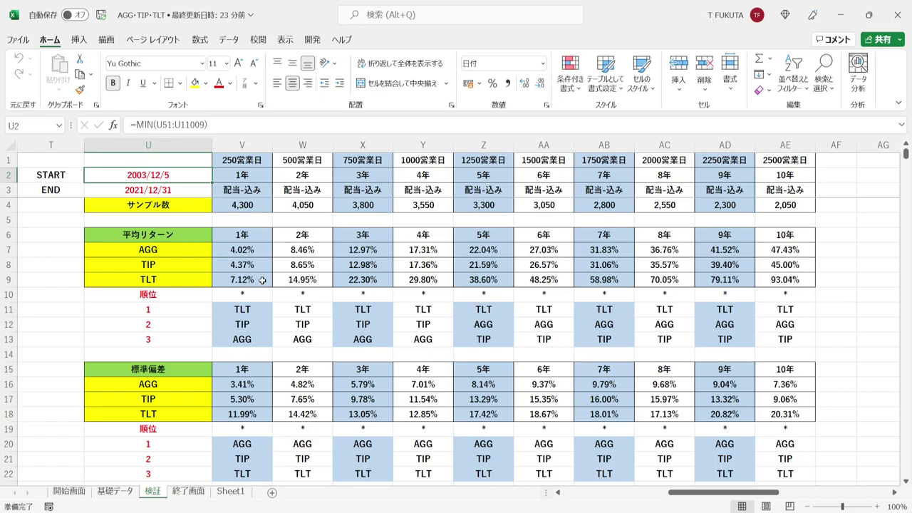
pyautogui.click(242, 144)
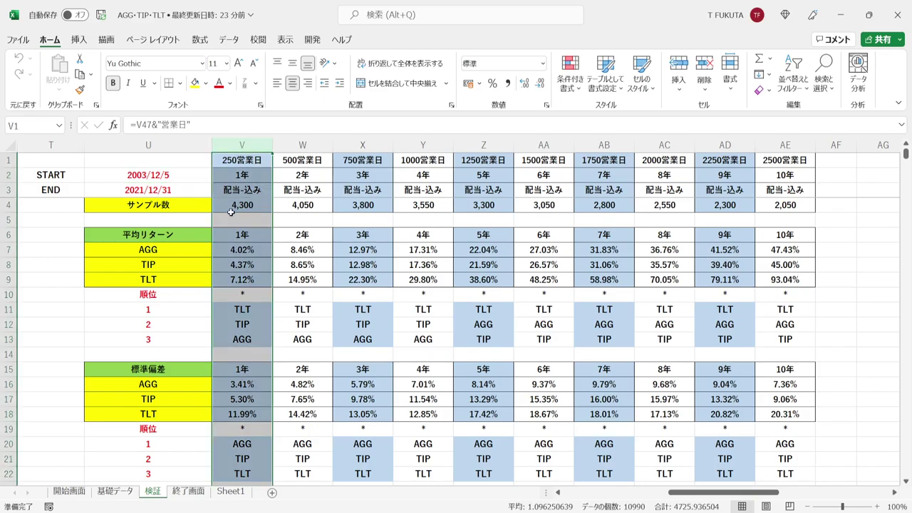
pyautogui.click(195, 178)
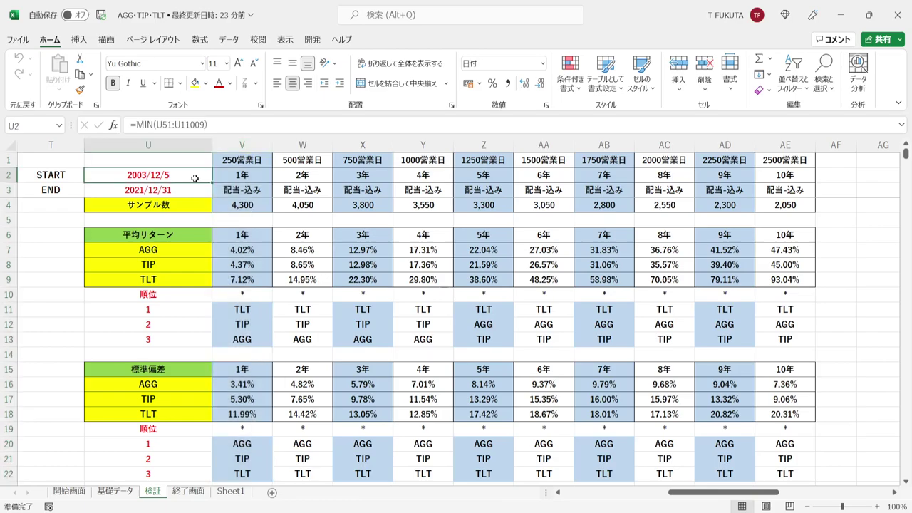
pyautogui.click(195, 196)
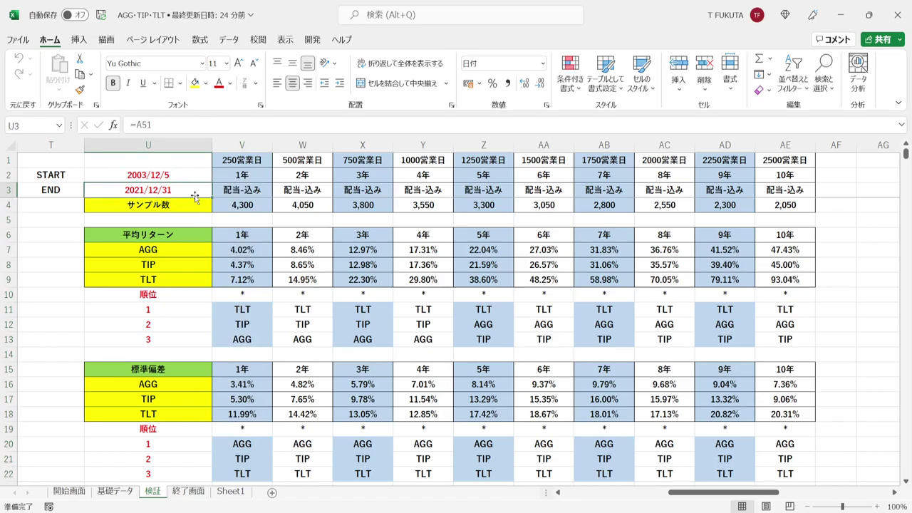
pyautogui.moveTo(188, 251); pyautogui.dragTo(194, 283)
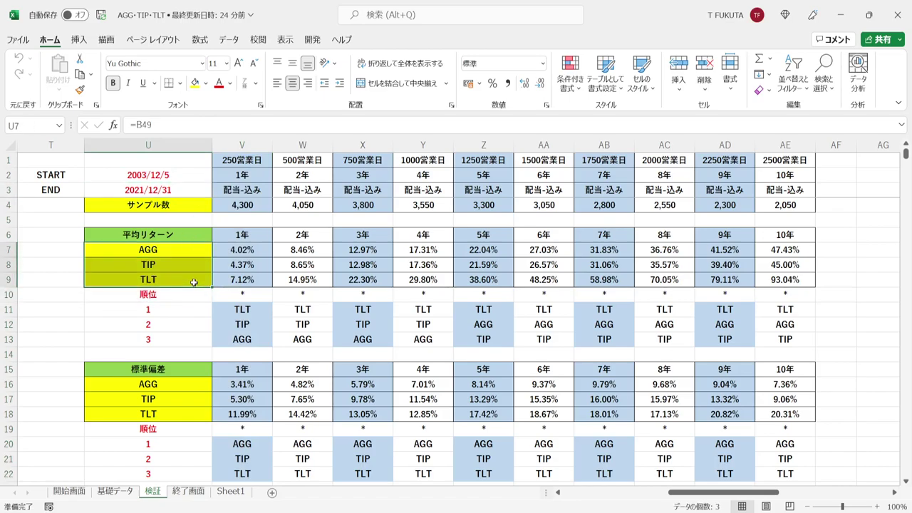
pyautogui.click(217, 163)
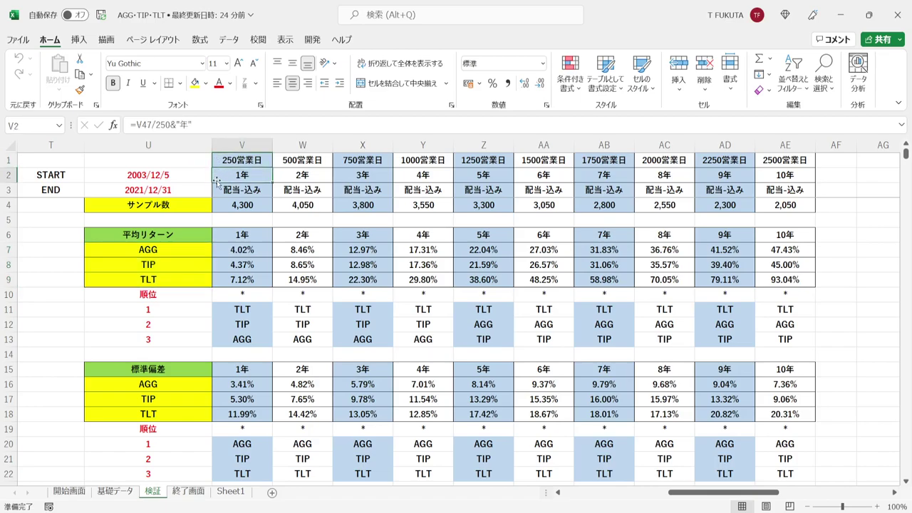
pyautogui.click(217, 190)
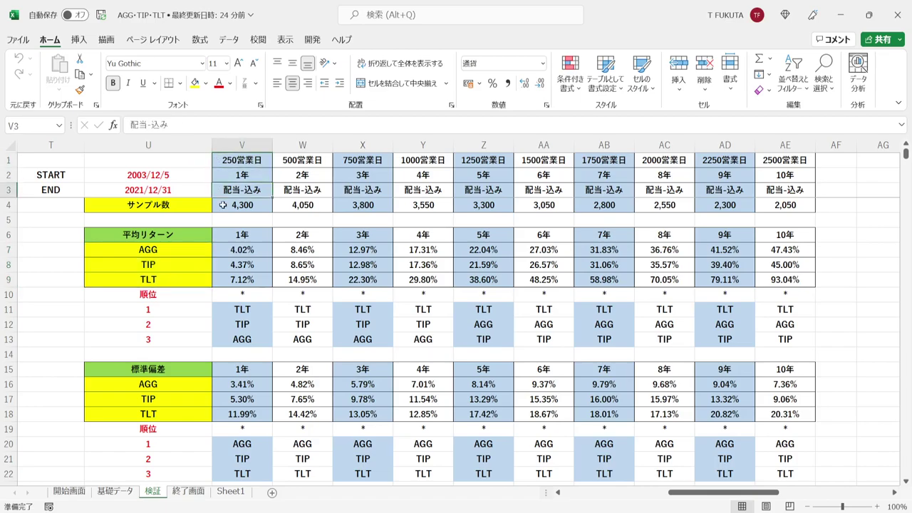
pyautogui.click(224, 211)
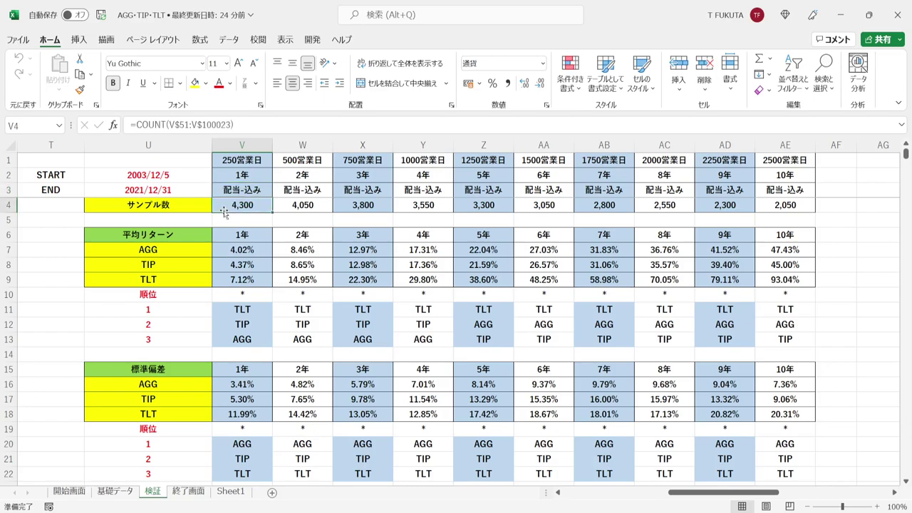
# - Examine the 1年 average returns of AGG, TIP and TLT in the 平均リターン table, cell by cell
pyautogui.moveTo(201, 250); pyautogui.dragTo(200, 275)
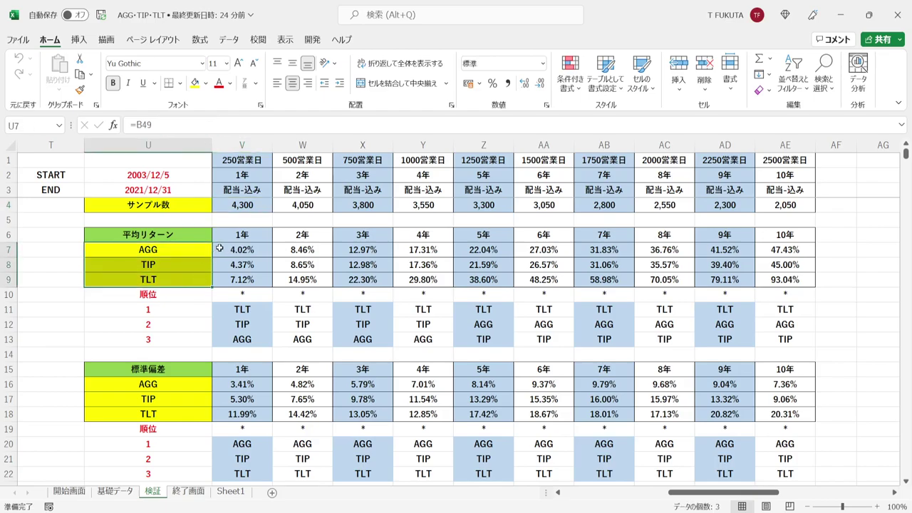
pyautogui.moveTo(219, 248); pyautogui.dragTo(221, 279)
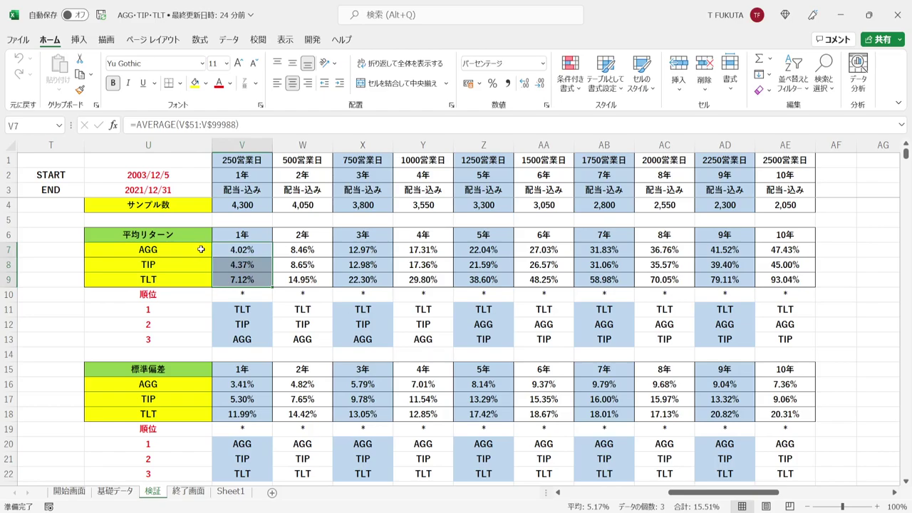
pyautogui.click(219, 250)
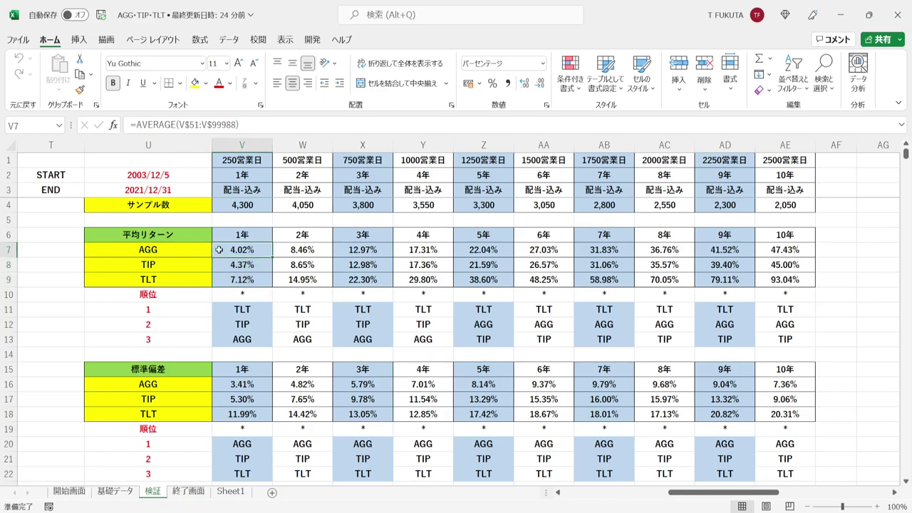
pyautogui.click(220, 265)
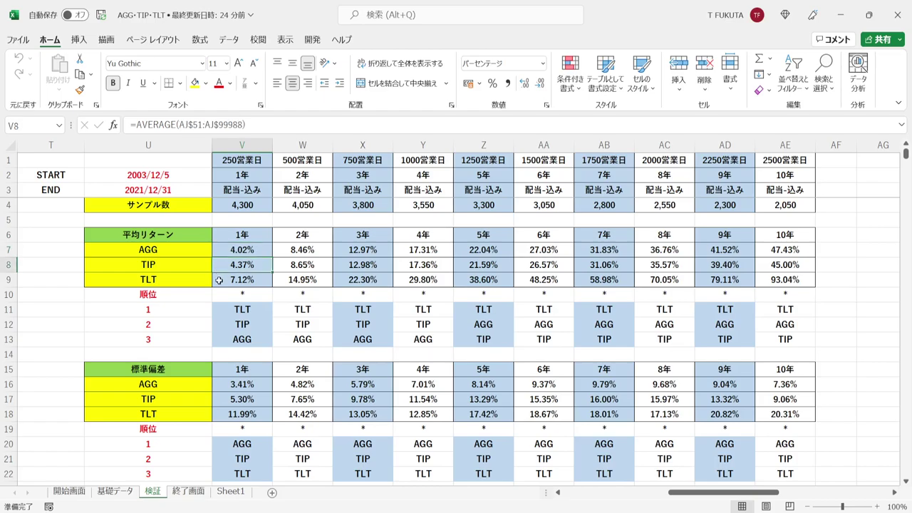
pyautogui.click(219, 280)
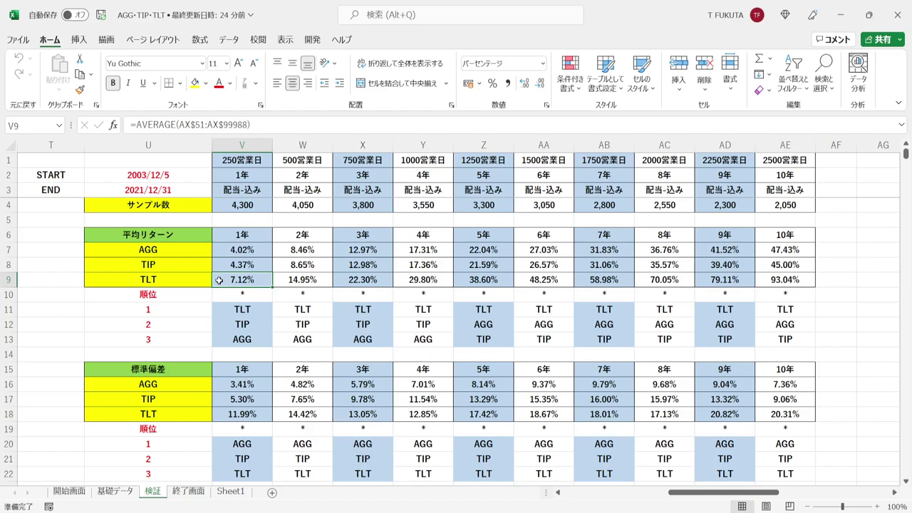
# - Review the START and END dates and the 1年 サンプル数 behind the 1年 average returns in V7:V9
pyautogui.moveTo(174, 250); pyautogui.dragTo(192, 277)
pyautogui.click(179, 177)
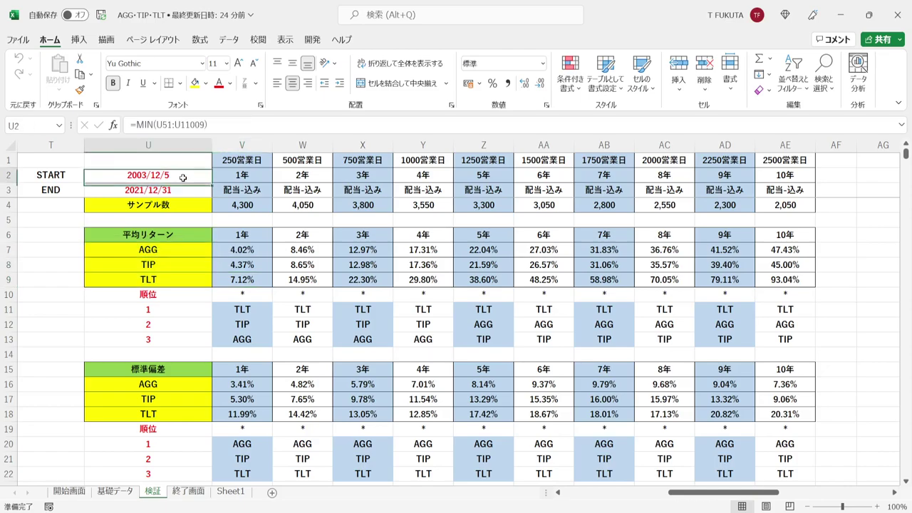
pyautogui.click(184, 192)
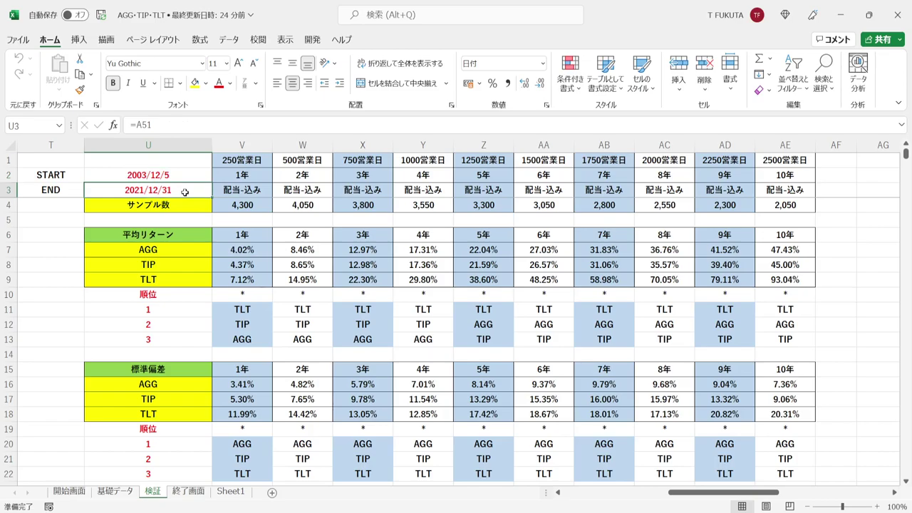
pyautogui.click(220, 205)
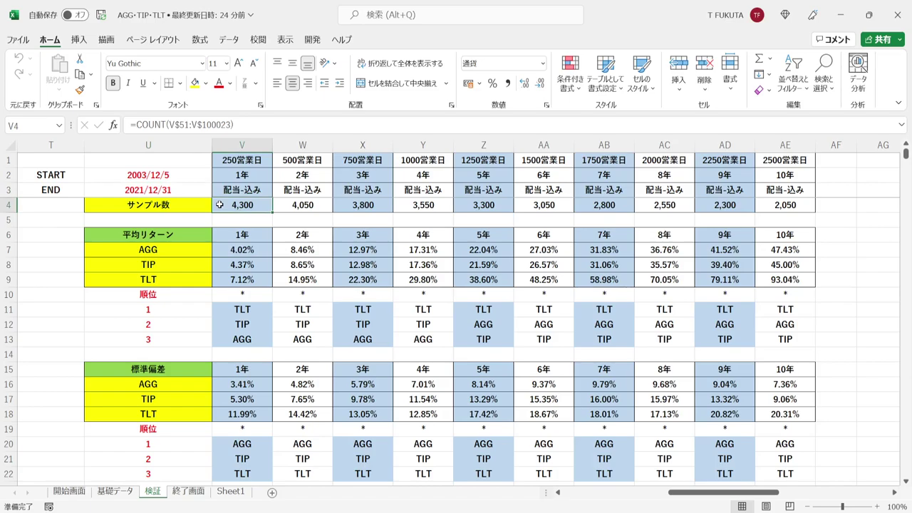
pyautogui.click(218, 248)
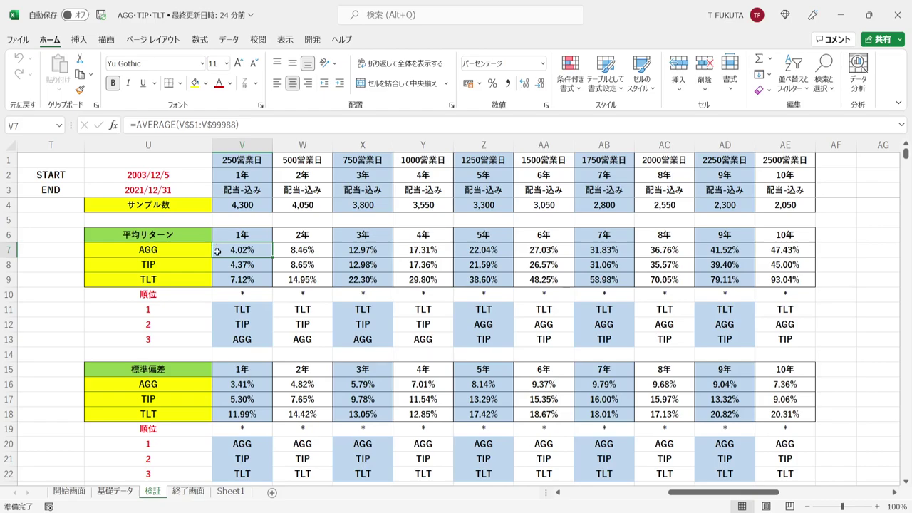
pyautogui.click(216, 264)
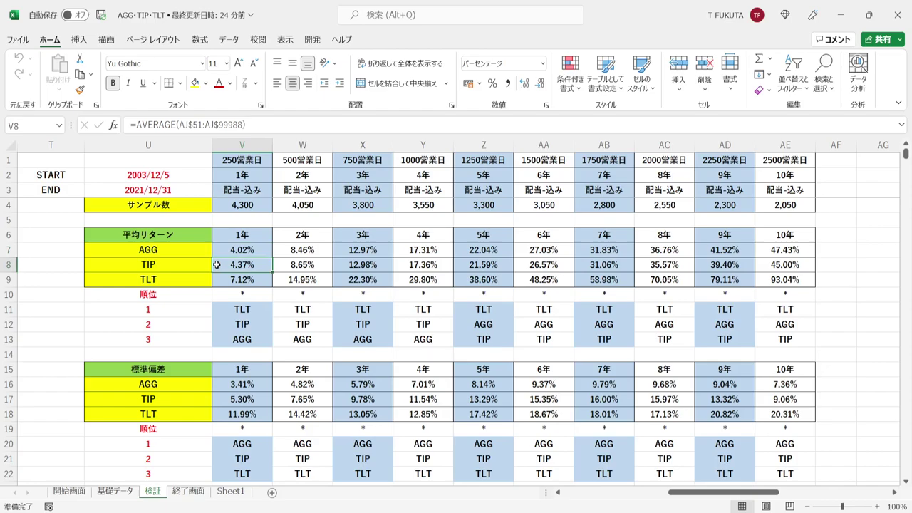
pyautogui.click(217, 279)
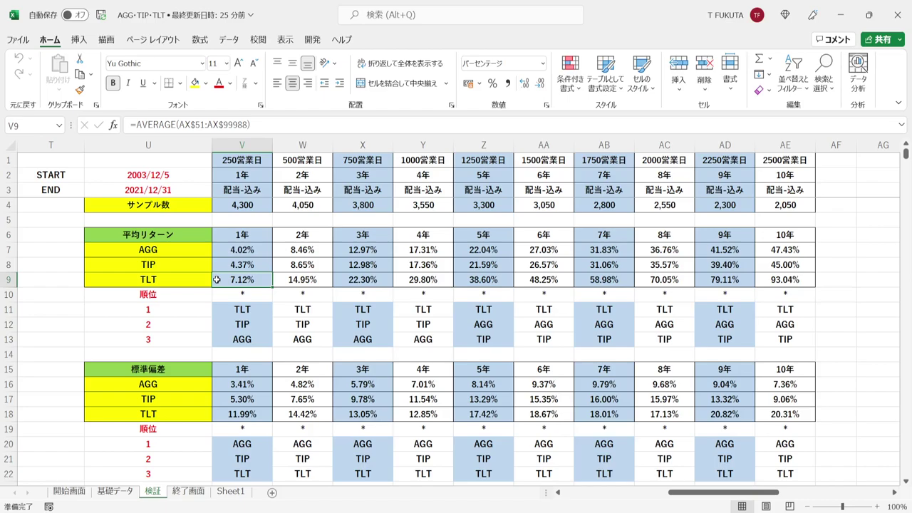
# - Examine the 1年 average-return ranking of the three ETFs in V11:V13
pyautogui.moveTo(217, 310); pyautogui.dragTo(218, 337)
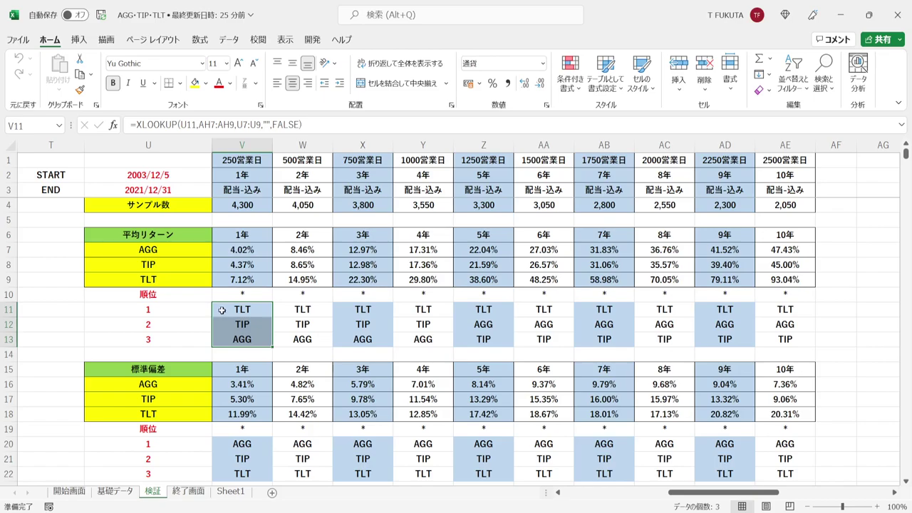
pyautogui.click(222, 310)
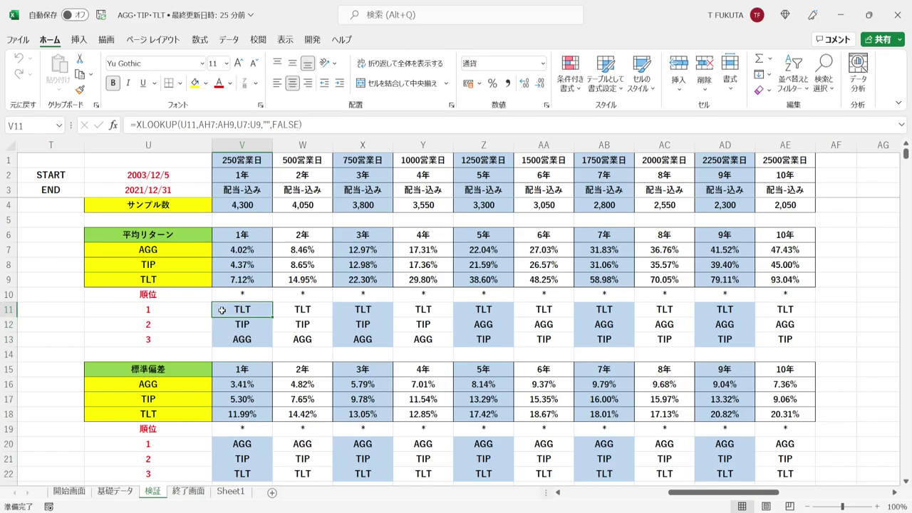
pyautogui.click(220, 323)
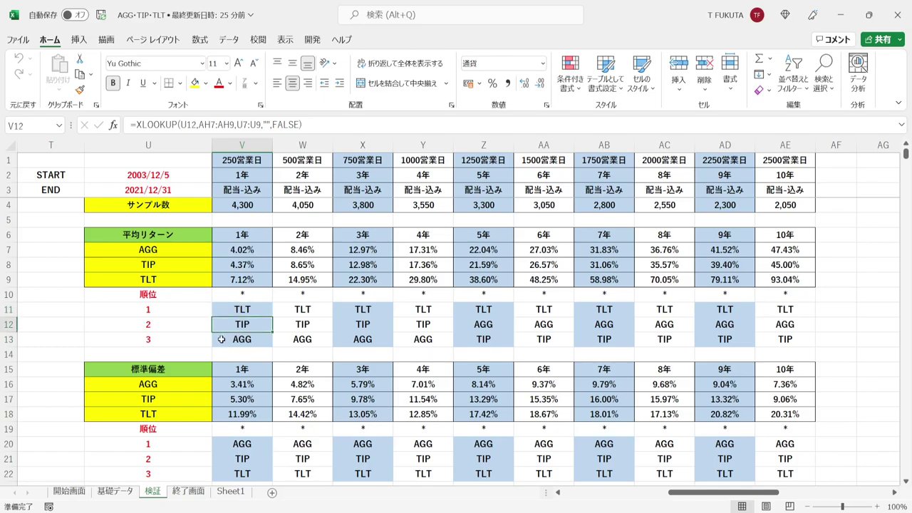
pyautogui.click(222, 340)
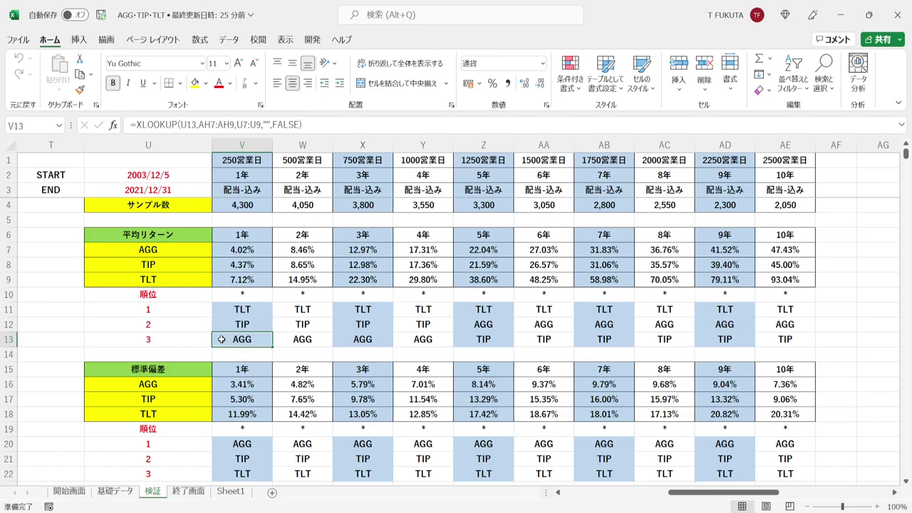
pyautogui.click(219, 327)
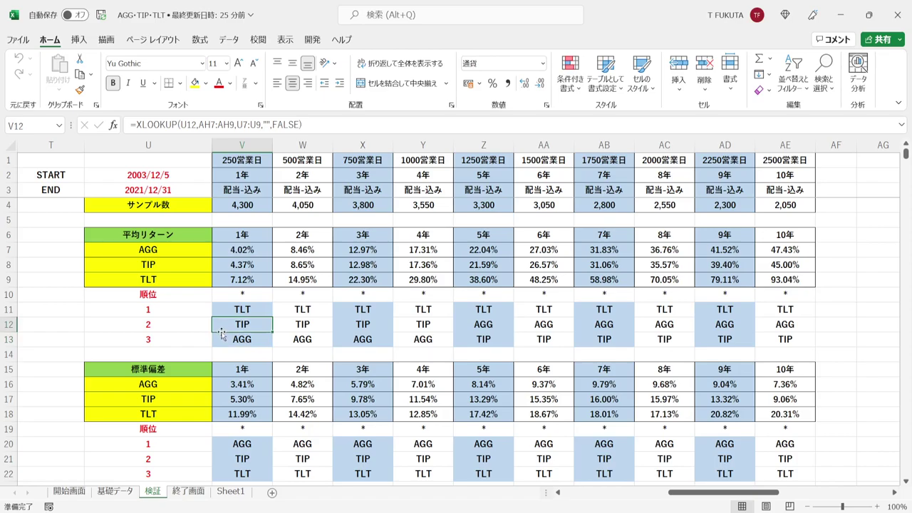
pyautogui.click(221, 339)
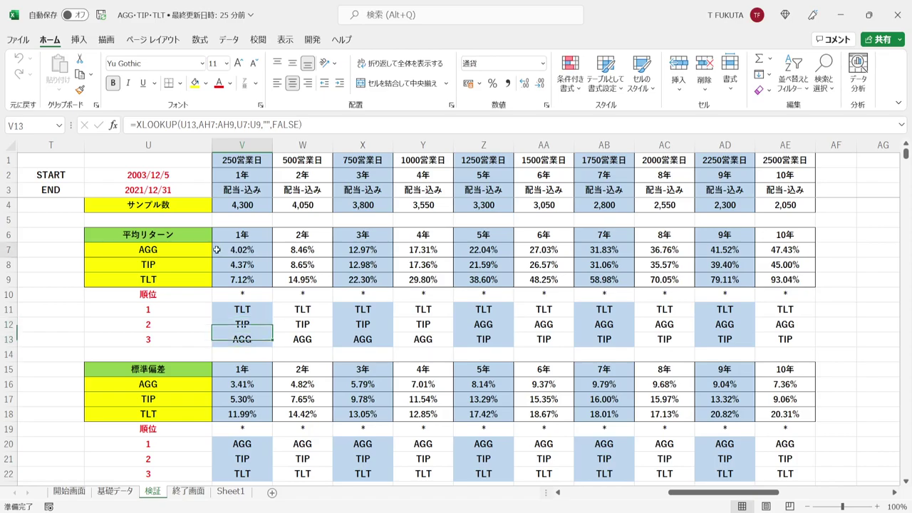
# - Compare the 1年 average returns of AGG and TIP with TLT's, checking against the first-place entry in V11
pyautogui.moveTo(217, 248); pyautogui.dragTo(218, 264)
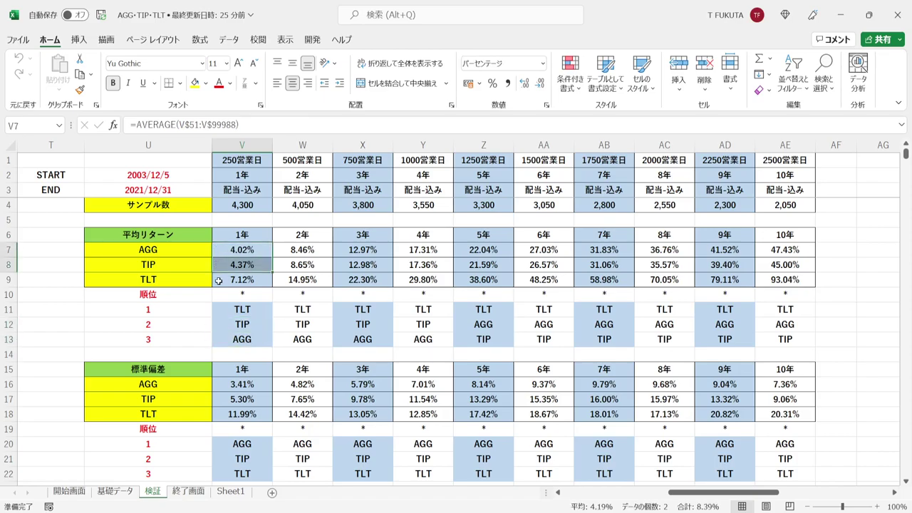
pyautogui.click(219, 280)
pyautogui.click(221, 309)
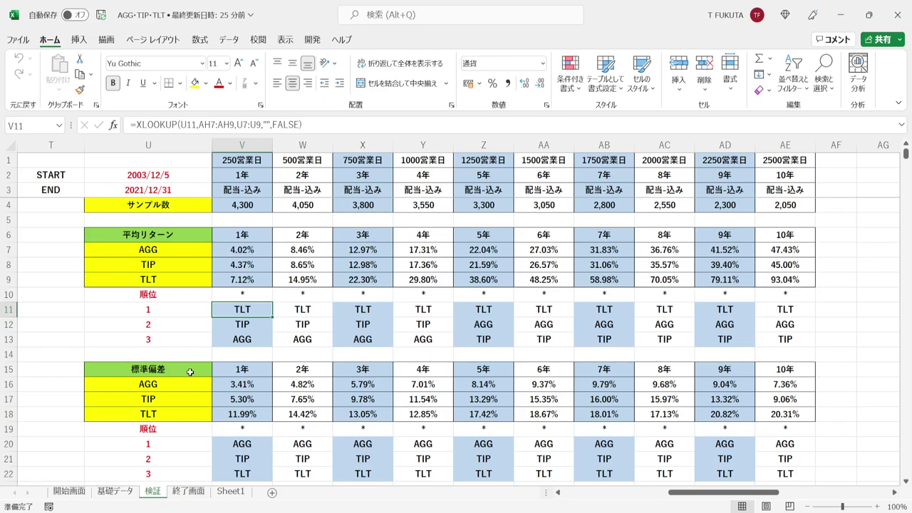
# - Examine the 1年 values in the 標準偏差 table, comparing AGG's standard deviation with its average return
pyautogui.click(190, 371)
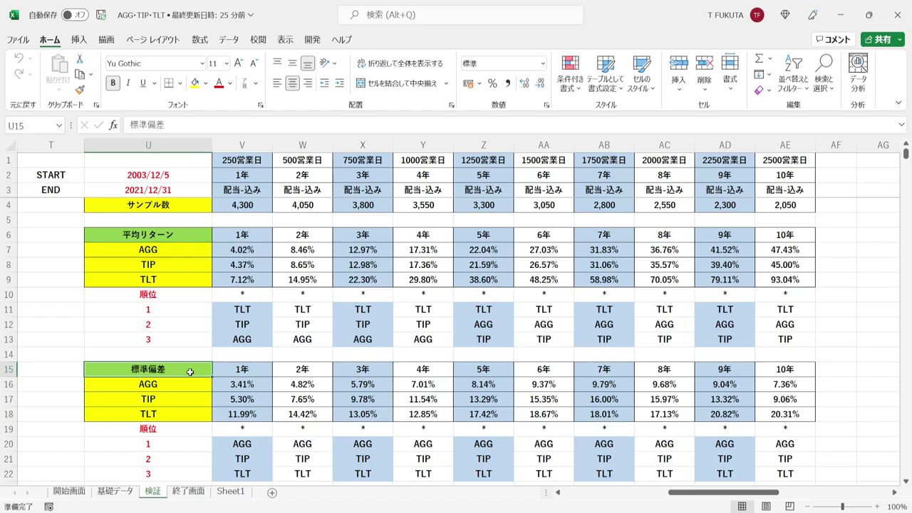
pyautogui.moveTo(218, 384); pyautogui.dragTo(219, 411)
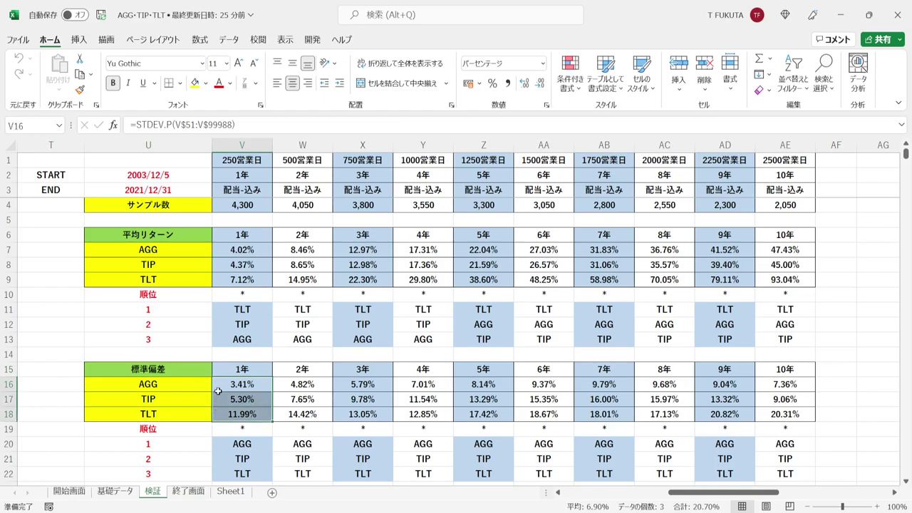
pyautogui.click(218, 388)
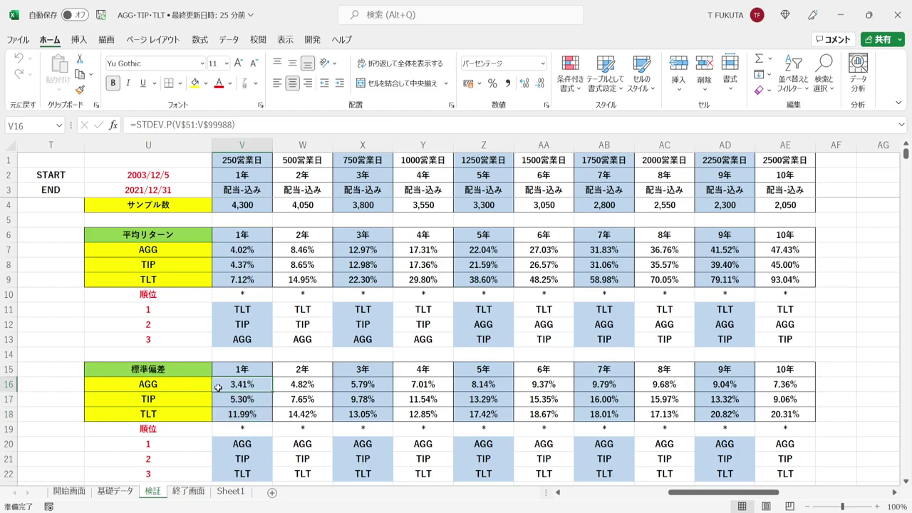
pyautogui.click(219, 250)
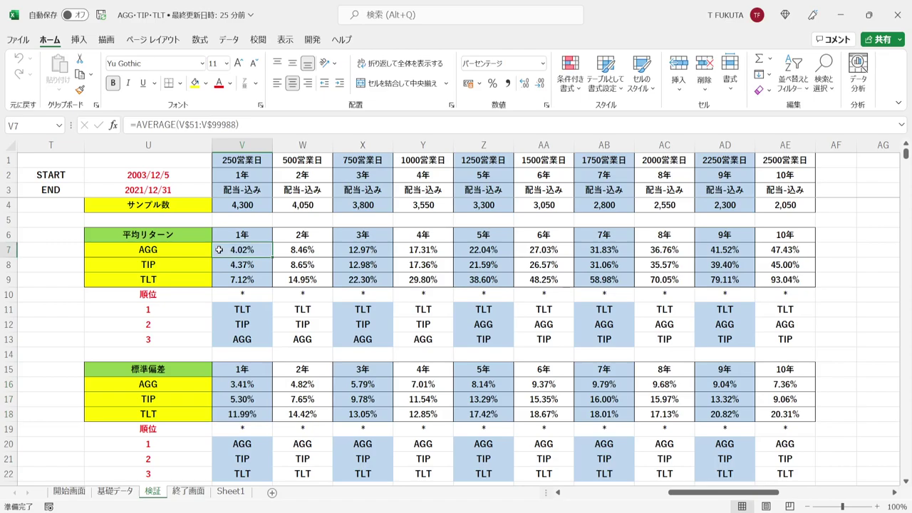
pyautogui.click(218, 384)
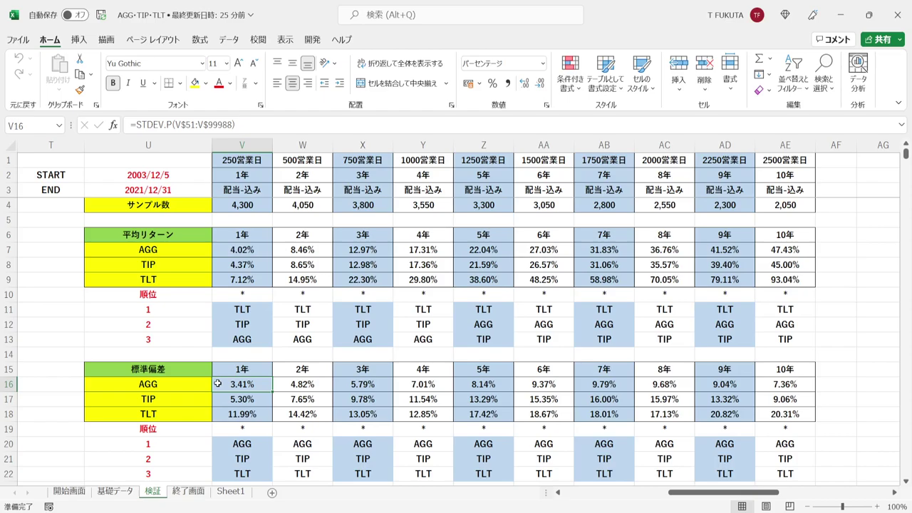
pyautogui.click(217, 400)
pyautogui.click(216, 418)
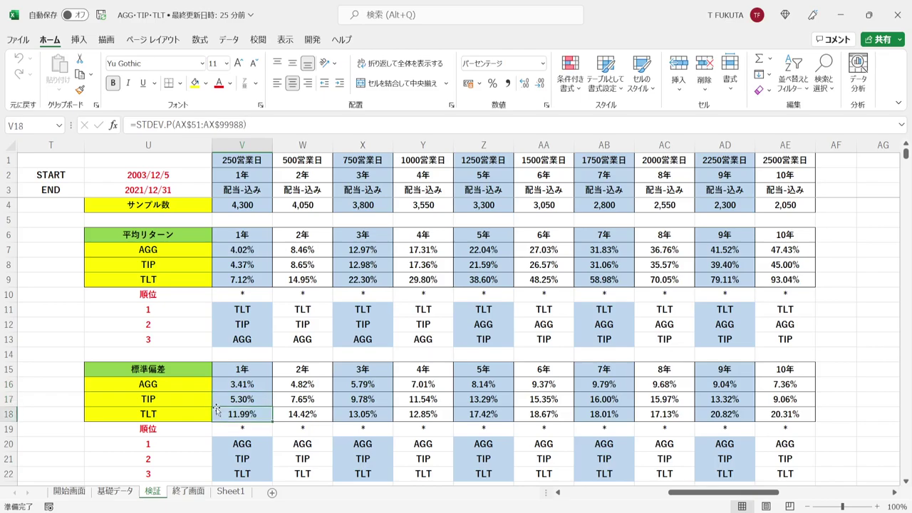
# - Compare the 1年 average return with the 1年 standard deviation for TIP and for TLT
pyautogui.click(217, 399)
pyautogui.click(221, 267)
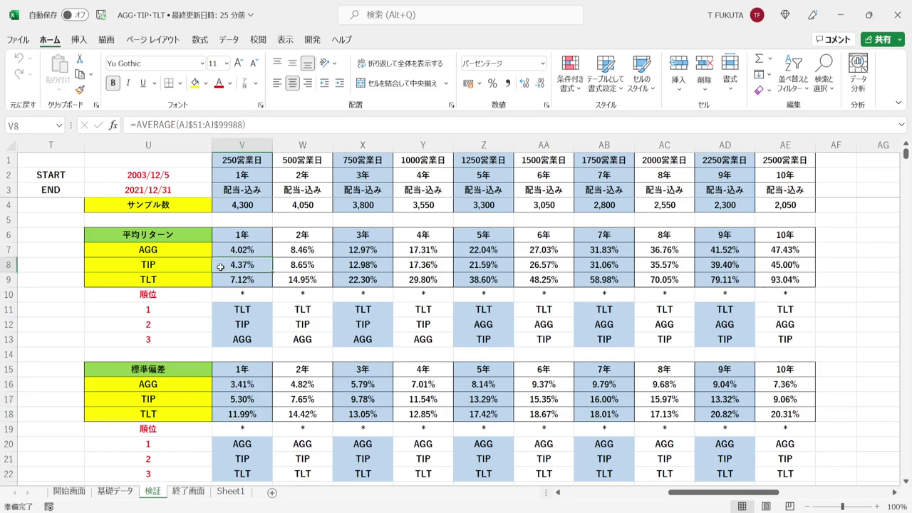
pyautogui.click(221, 399)
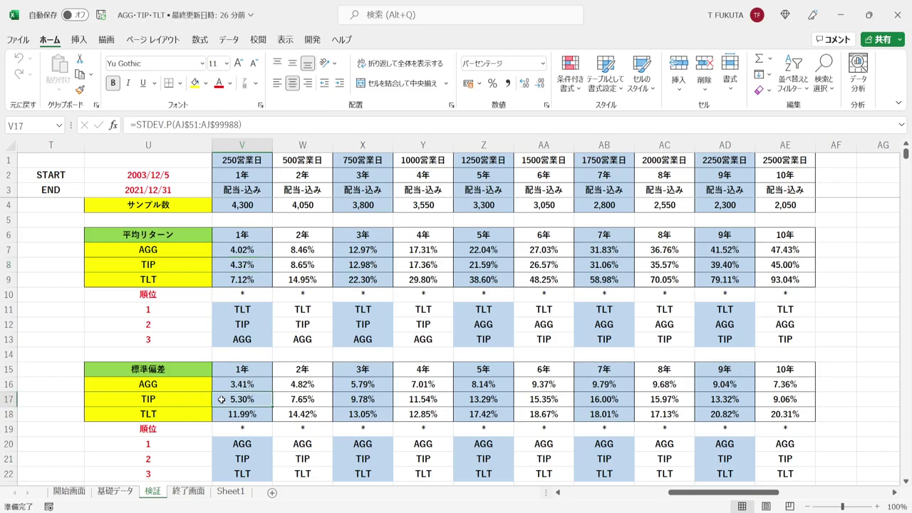
pyautogui.click(223, 279)
pyautogui.click(219, 414)
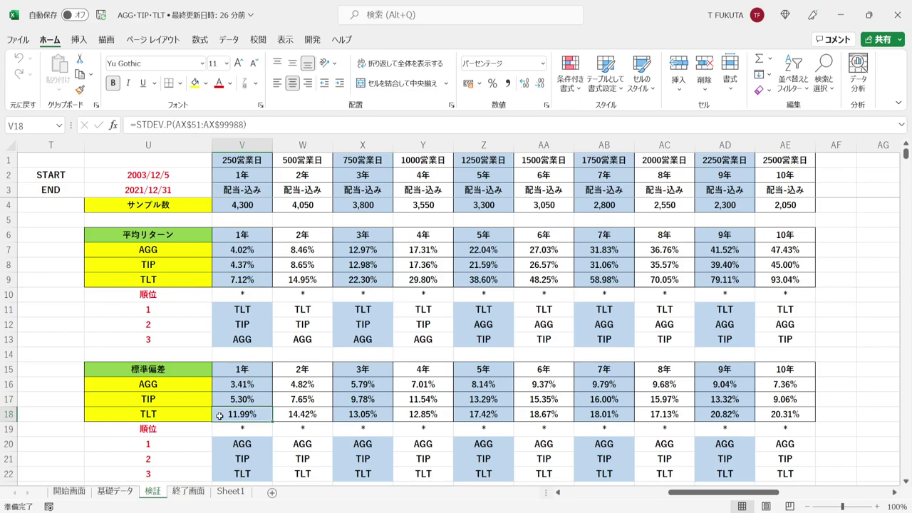
# - Check the 1年 標準偏差 ranking in V20:V22 against the standard deviations in V16:V18
pyautogui.click(216, 443)
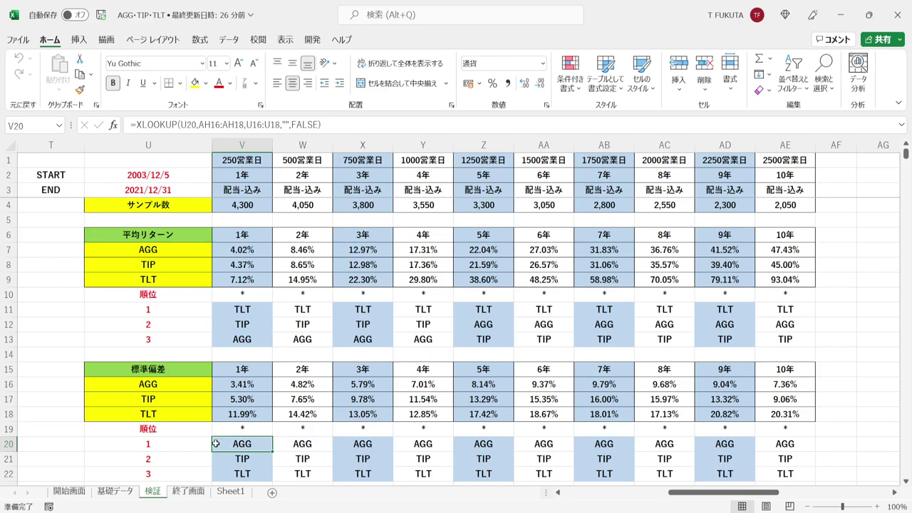
pyautogui.click(217, 384)
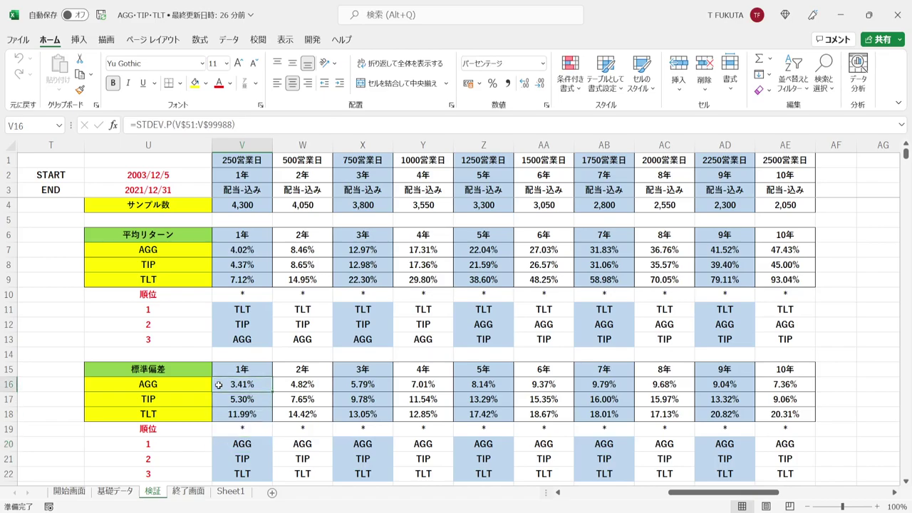
pyautogui.click(222, 457)
pyautogui.click(220, 402)
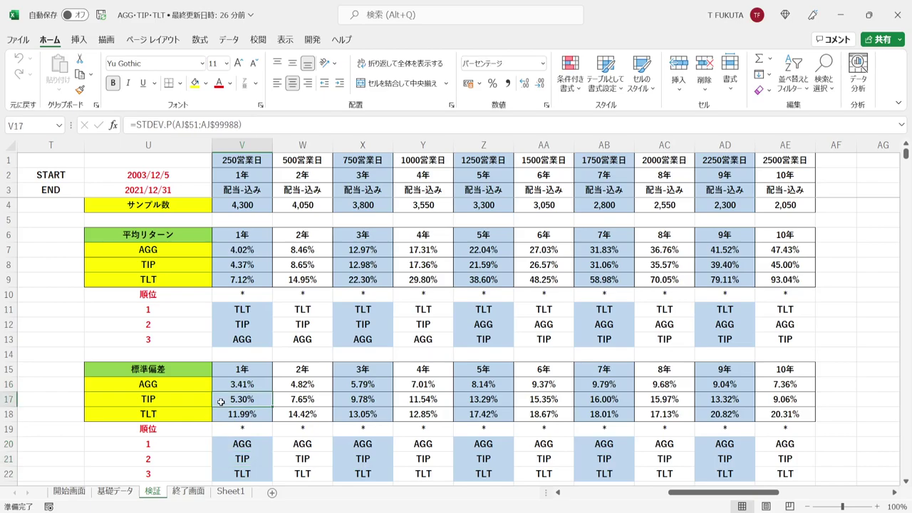
pyautogui.click(225, 473)
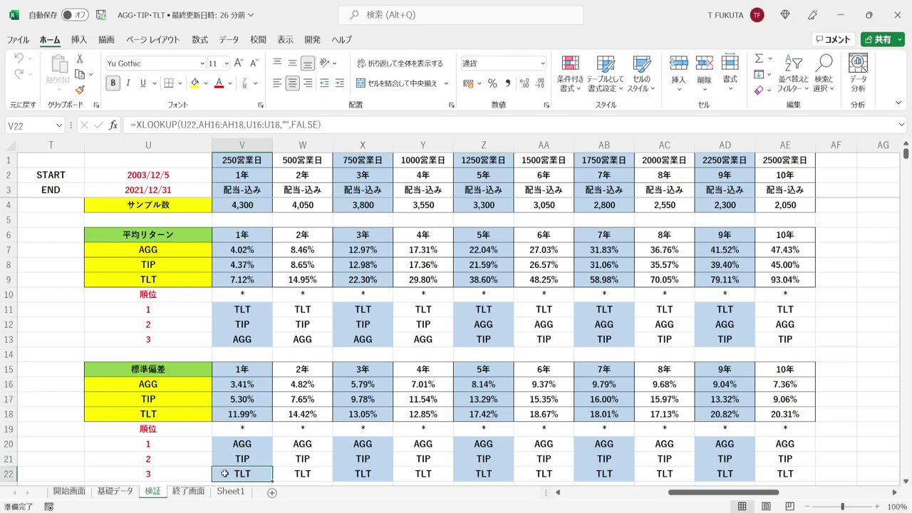
pyautogui.click(218, 418)
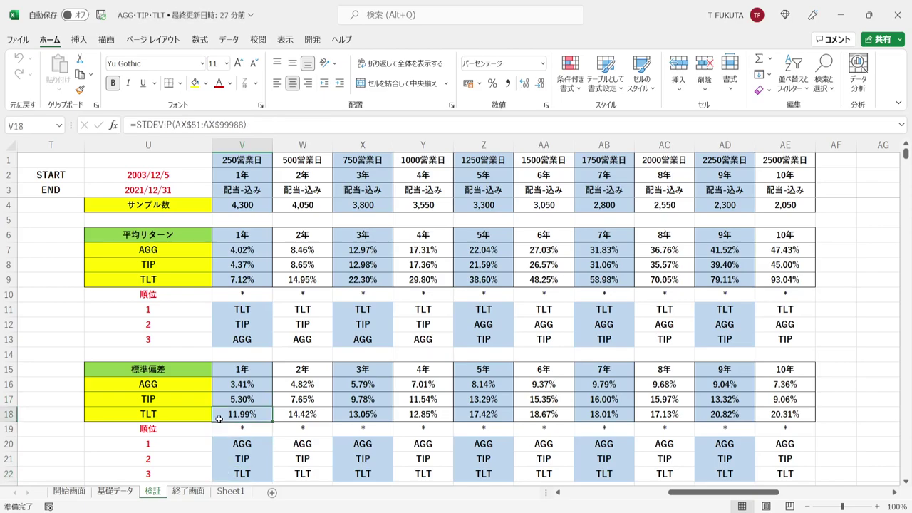
# - Examine the 1年 Sharpe ratios of AGG, TIP and TLT in V25:V27 of the シャープレシオ table
pyautogui.press('Down')
pyautogui.press('Down')
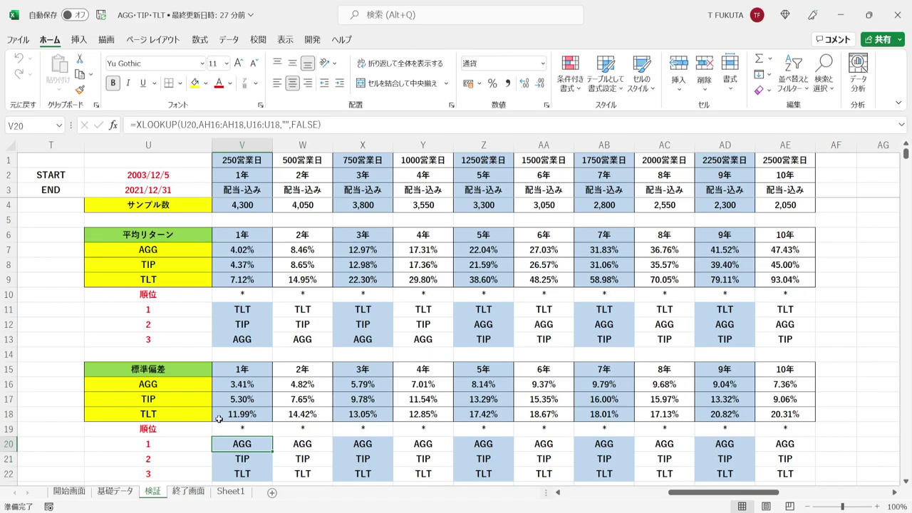
pyautogui.press('Down')
pyautogui.press('Down')
pyautogui.press('Down')
pyautogui.press('Down')
pyautogui.press('Down')
pyautogui.press('Down')
pyautogui.press('Down')
pyautogui.press('Down')
pyautogui.press('Down')
pyautogui.press('Down')
pyautogui.press('Down')
pyautogui.press('Down')
pyautogui.press('Down')
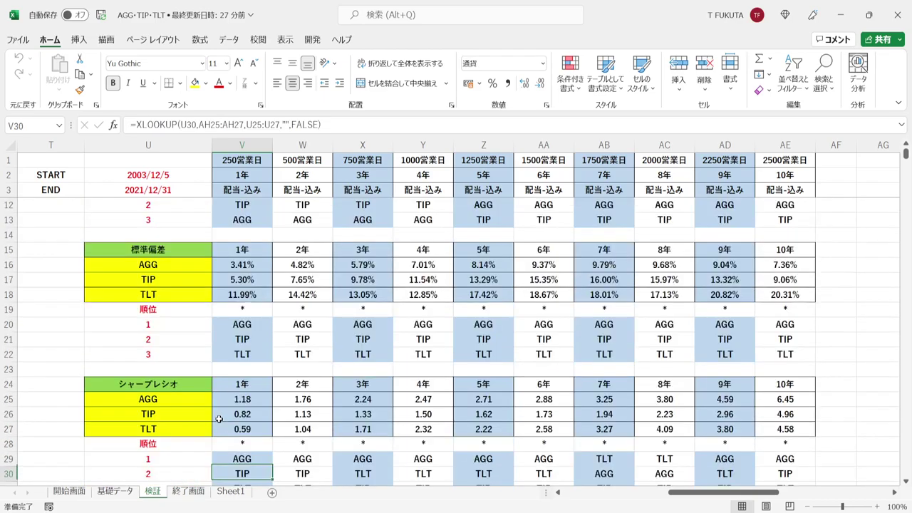
pyautogui.click(198, 338)
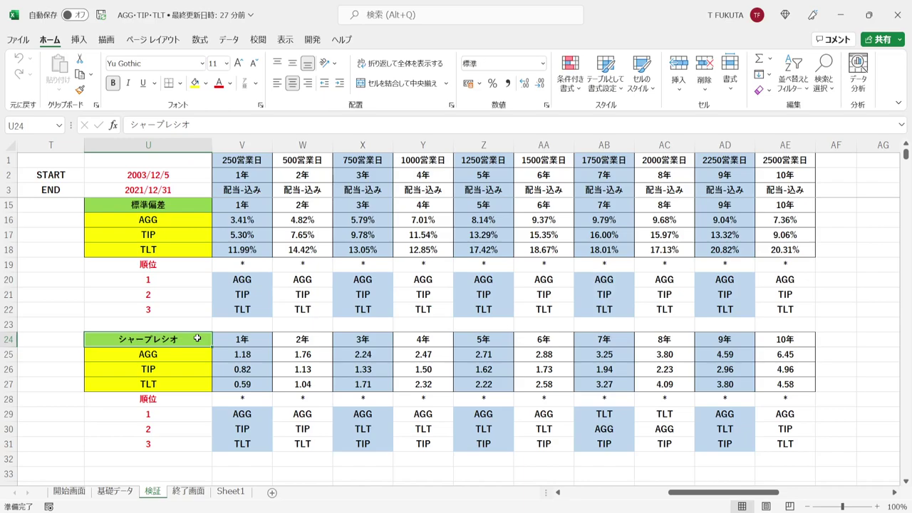
pyautogui.moveTo(217, 353); pyautogui.dragTo(223, 386)
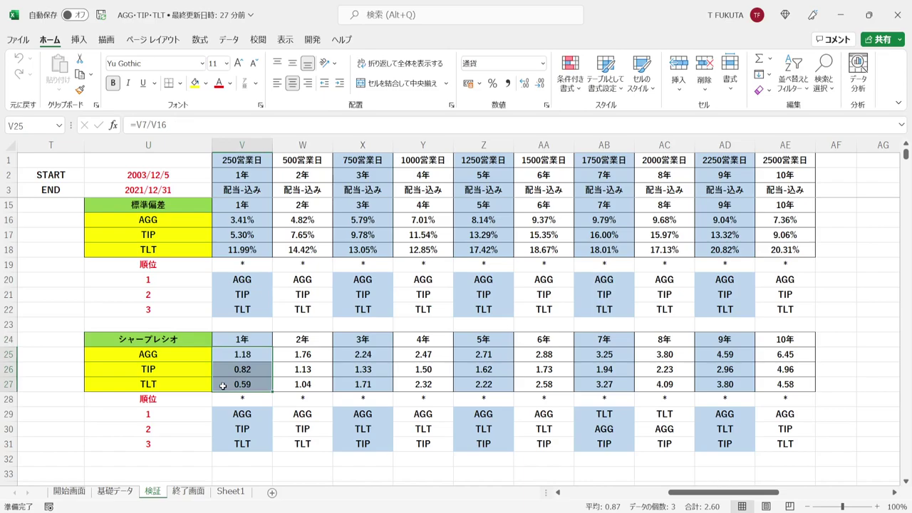
pyautogui.click(219, 335)
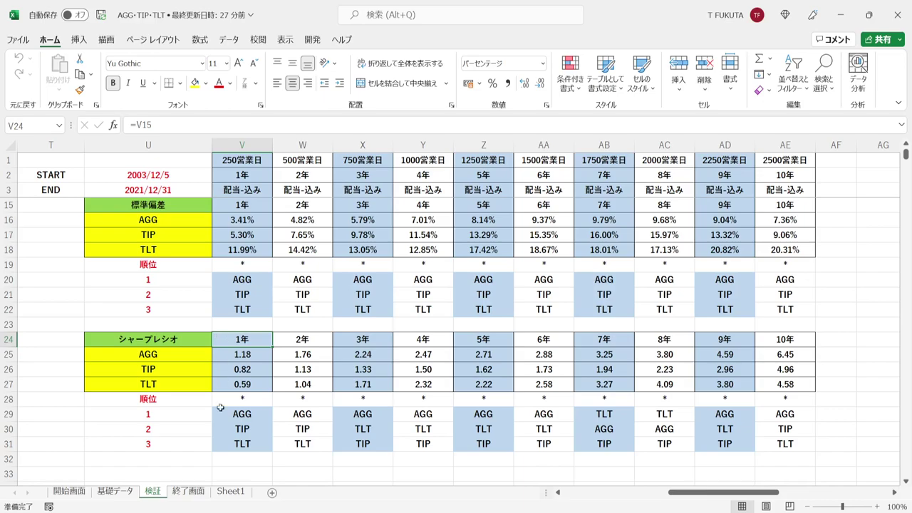
# - Check the 1年 シャープレシオ ranking in V29:V31, going through first, second and third place
pyautogui.moveTo(221, 416); pyautogui.dragTo(222, 442)
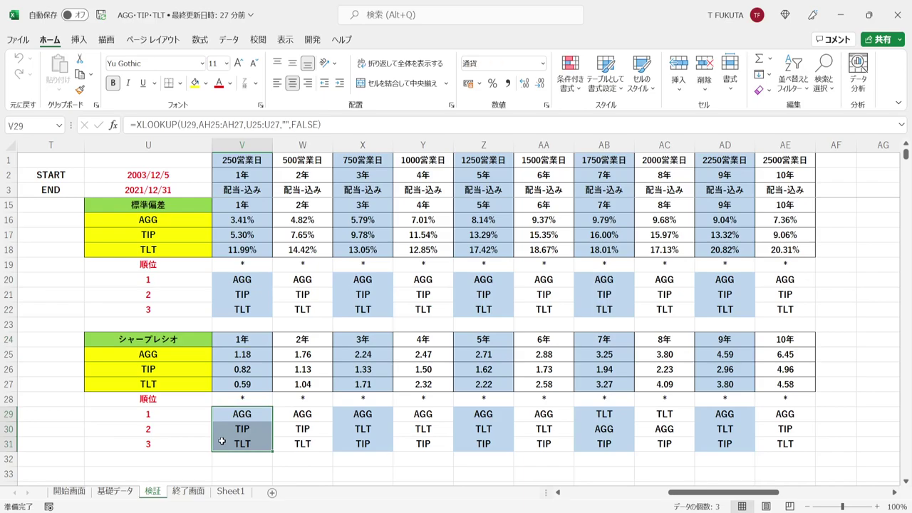
pyautogui.click(218, 414)
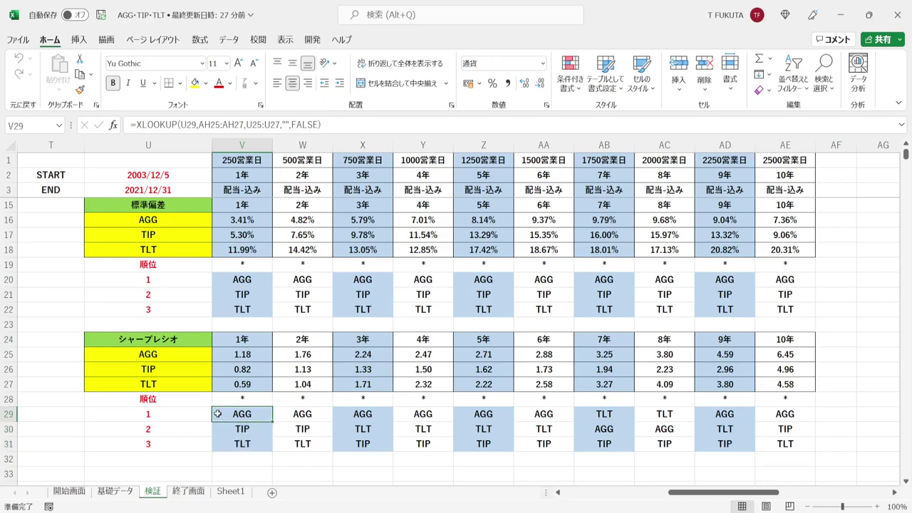
pyautogui.click(222, 429)
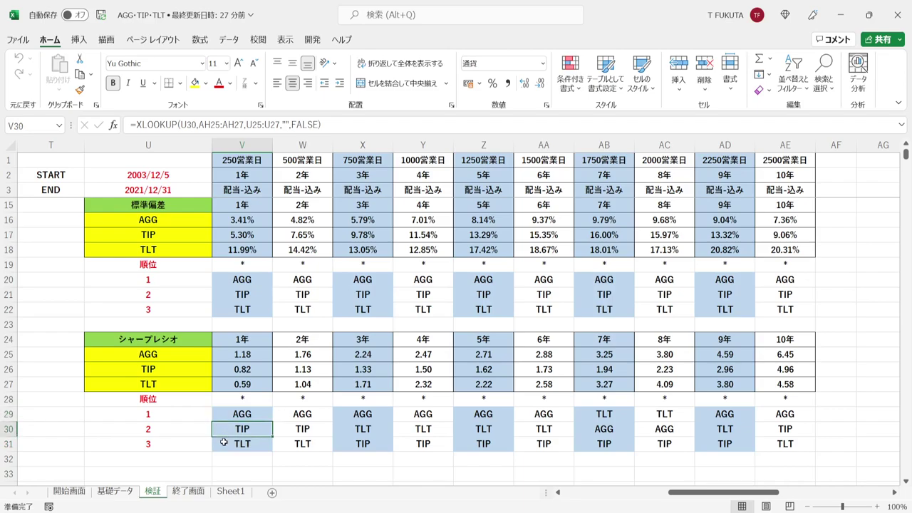
pyautogui.click(224, 442)
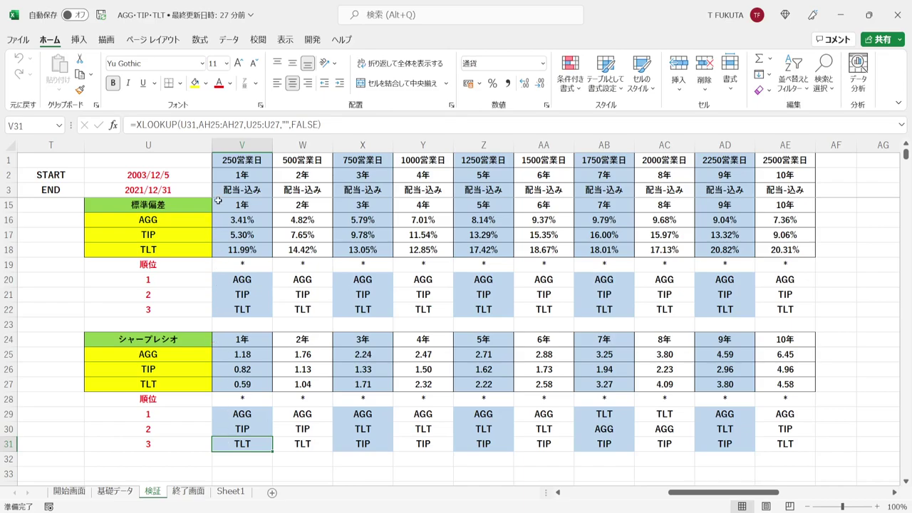
# - Return to the top of the sheet and survey the 2年 to 10年 columns, W through AE, ending on 2年
pyautogui.hotkey('ctrl', 'Home')
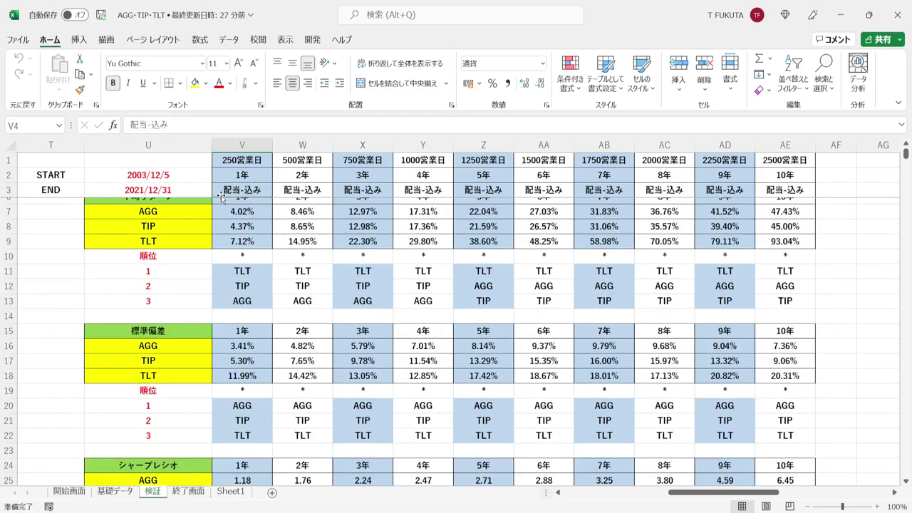
pyautogui.click(303, 141)
pyautogui.click(785, 144)
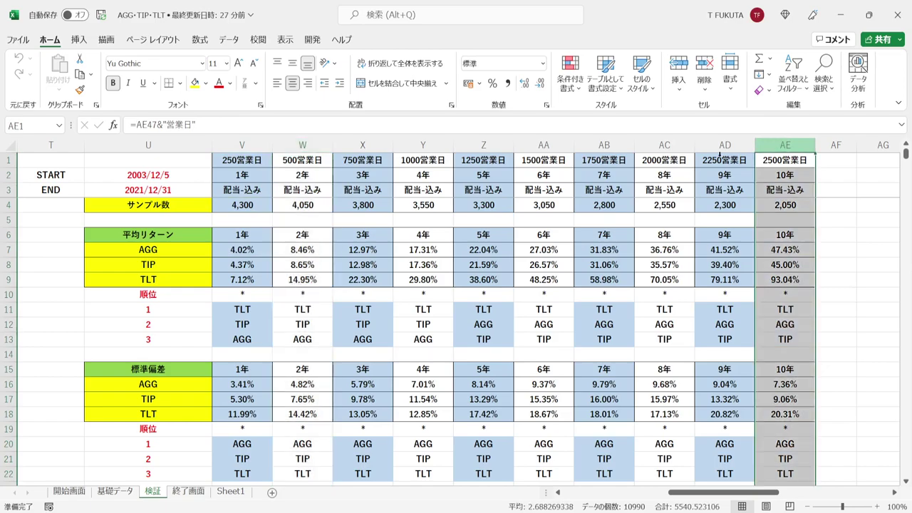
pyautogui.click(303, 145)
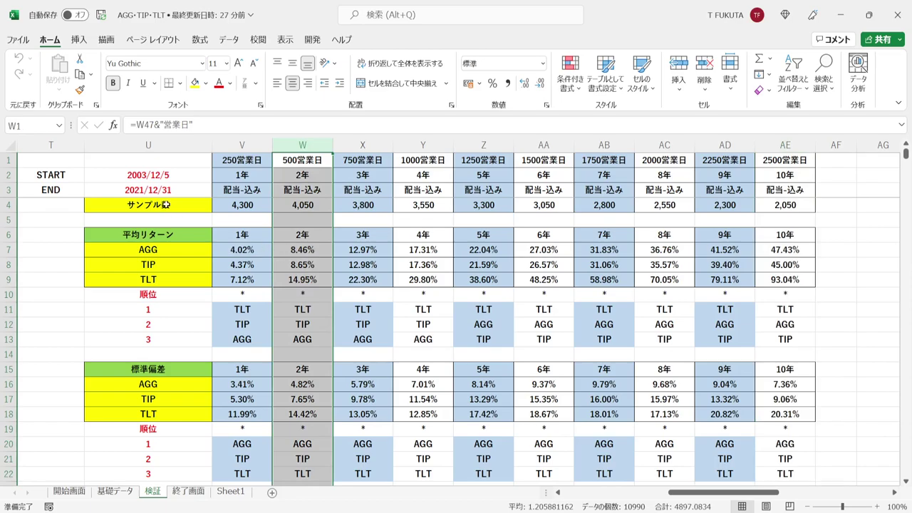
# - Review the START and END dates in U2:U3 and the compared ETF names in U7:U9
pyautogui.click(202, 177)
pyautogui.hotkey('ctrl', 'shift', 'Down')
pyautogui.click(201, 177)
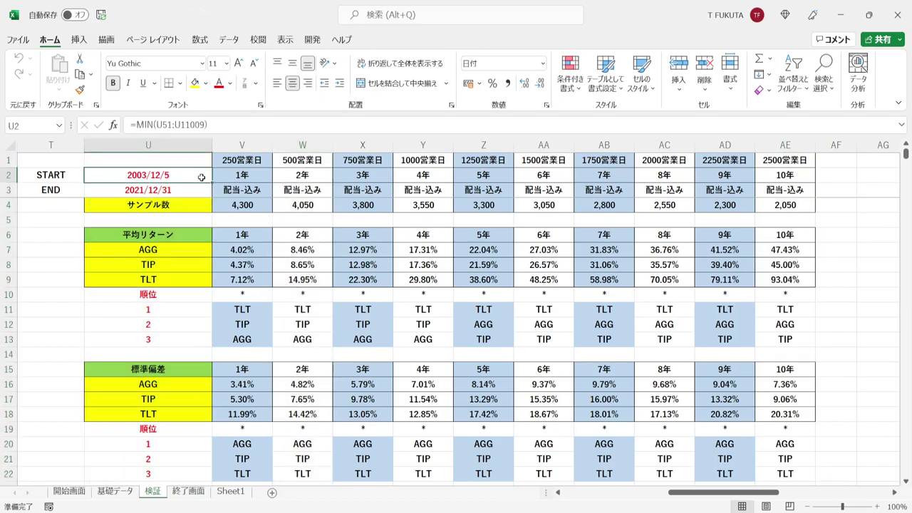
pyautogui.click(200, 192)
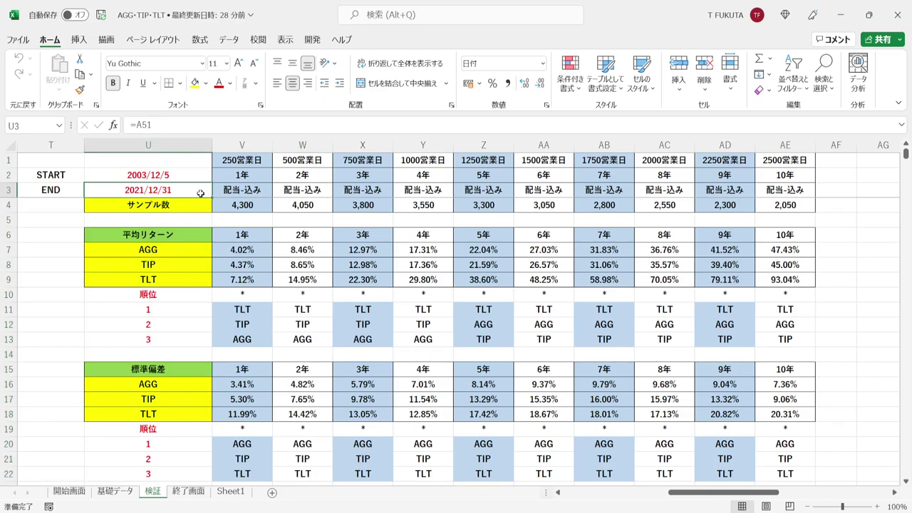
pyautogui.moveTo(202, 249); pyautogui.dragTo(204, 277)
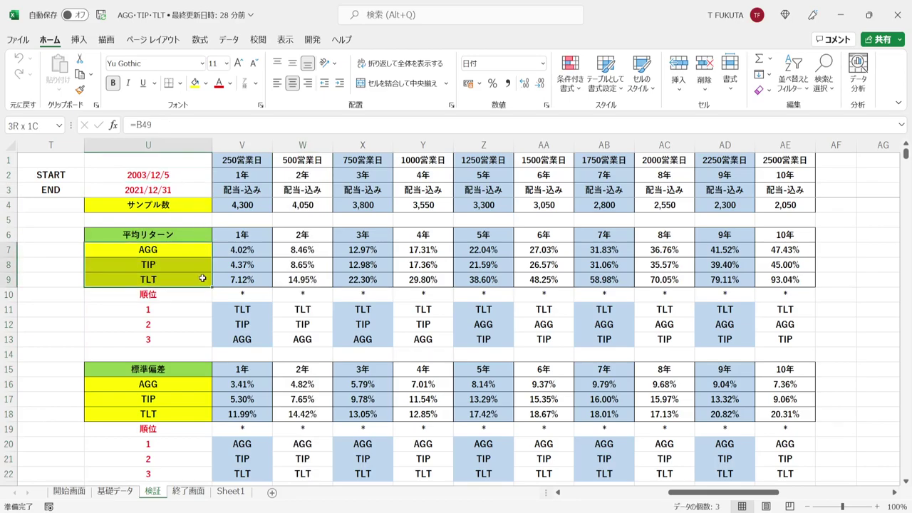
# - Review the 2年 column's business days, period and dividend headings in W1:W3 and its サンプル数 in W4
pyautogui.click(276, 158)
pyautogui.click(277, 174)
pyautogui.click(278, 189)
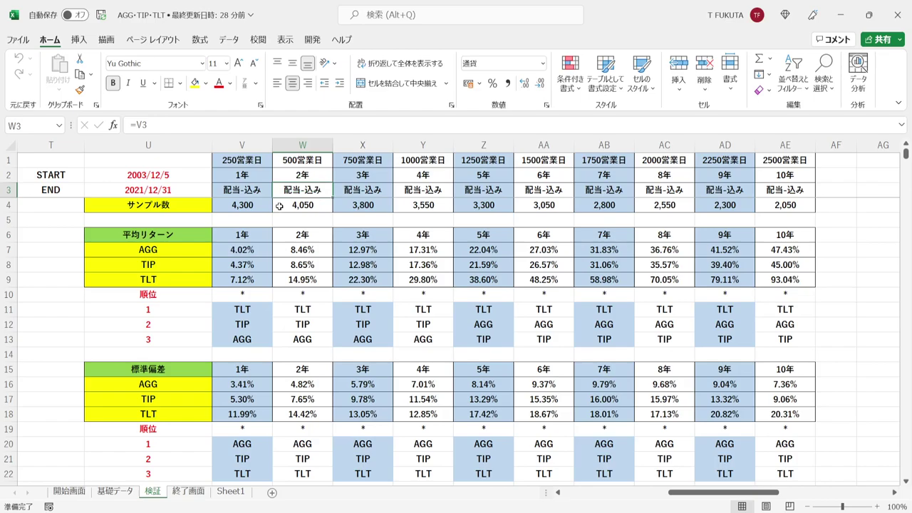
pyautogui.click(279, 206)
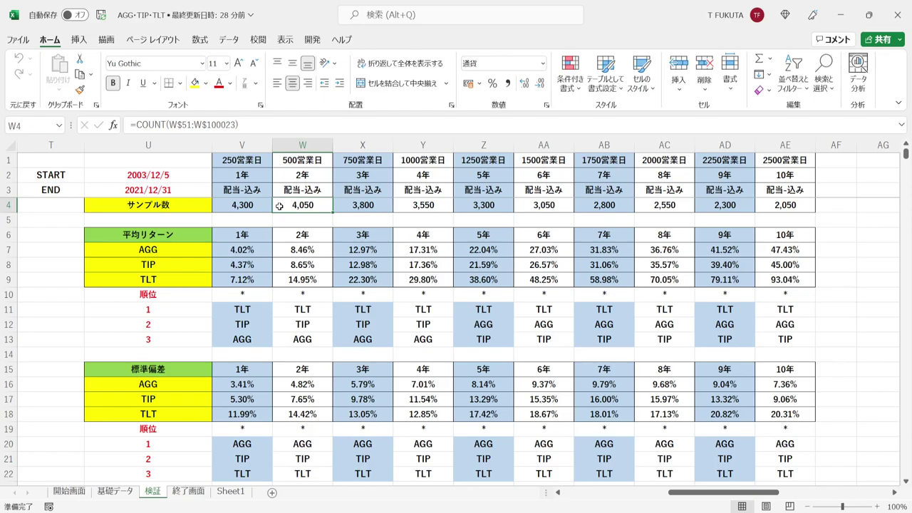
# - Examine the 2年 average returns of AGG, TIP and TLT in W7:W9 and their ranking in W11:W13
pyautogui.click(279, 250)
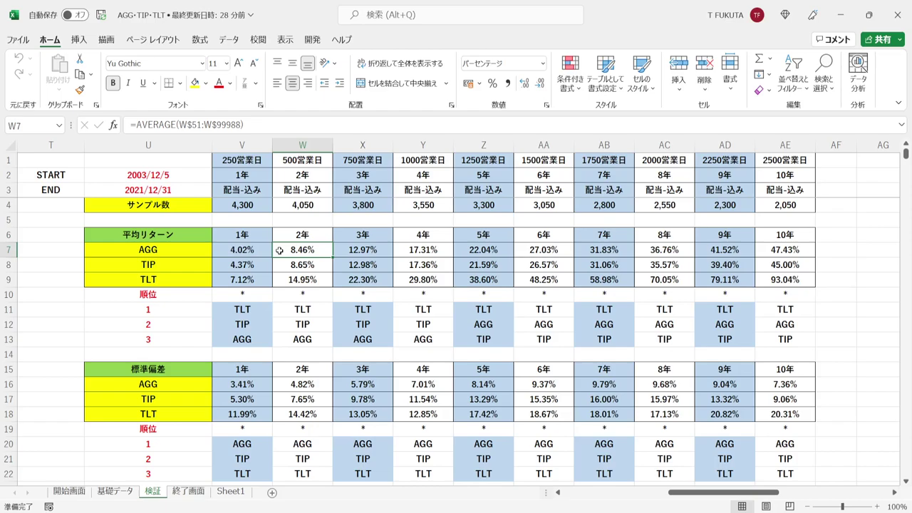
pyautogui.press('Return')
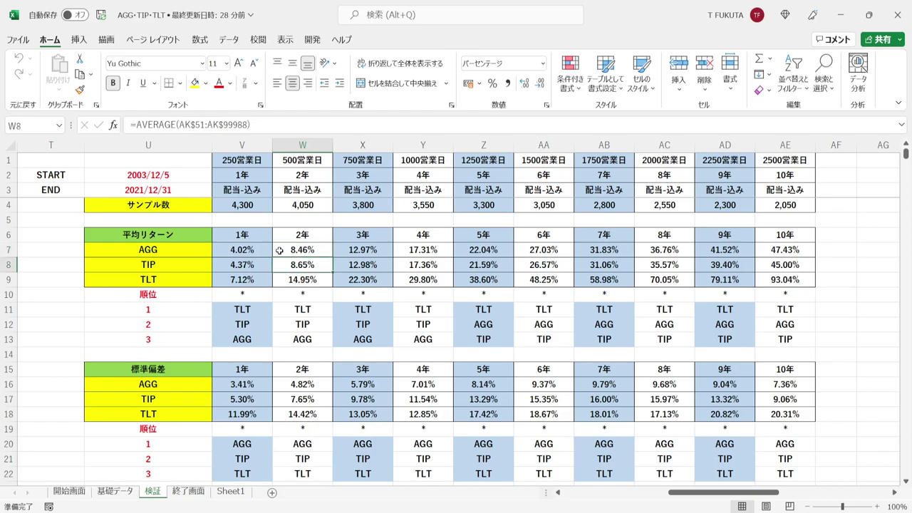
pyautogui.click(277, 280)
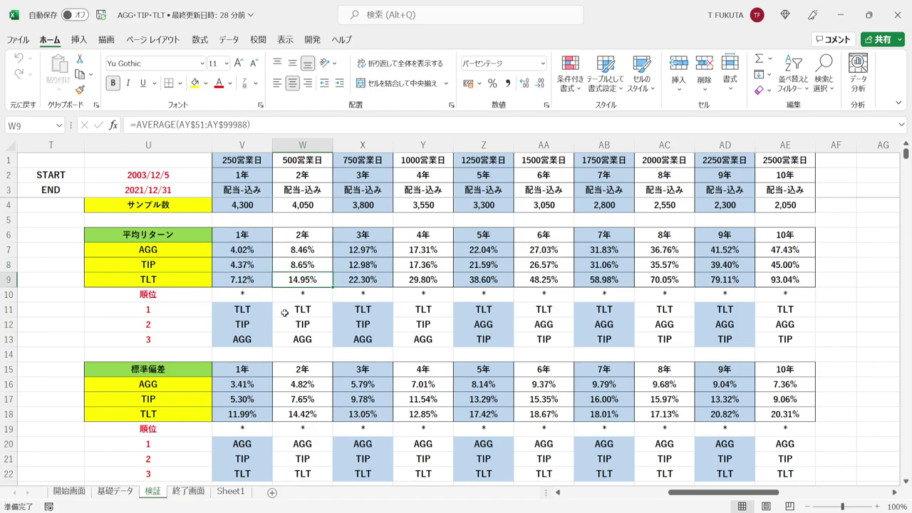
pyautogui.click(284, 313)
pyautogui.click(280, 322)
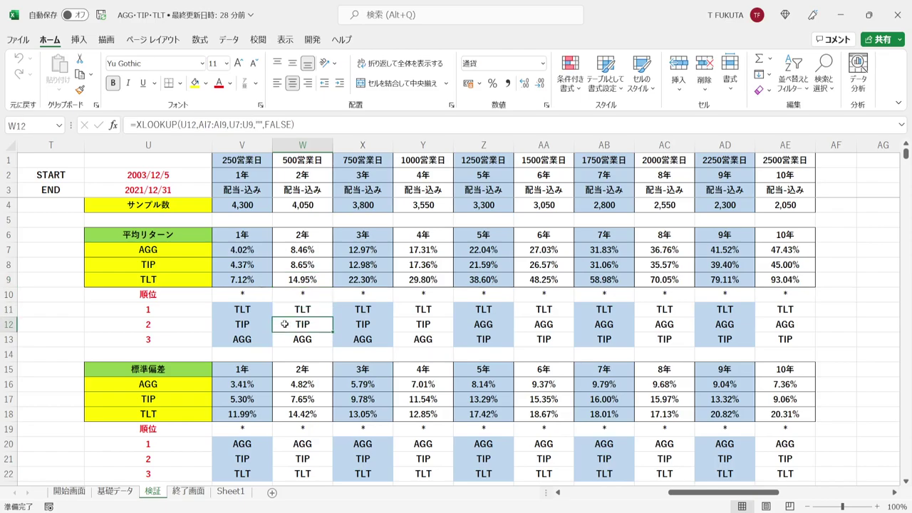
pyautogui.click(282, 340)
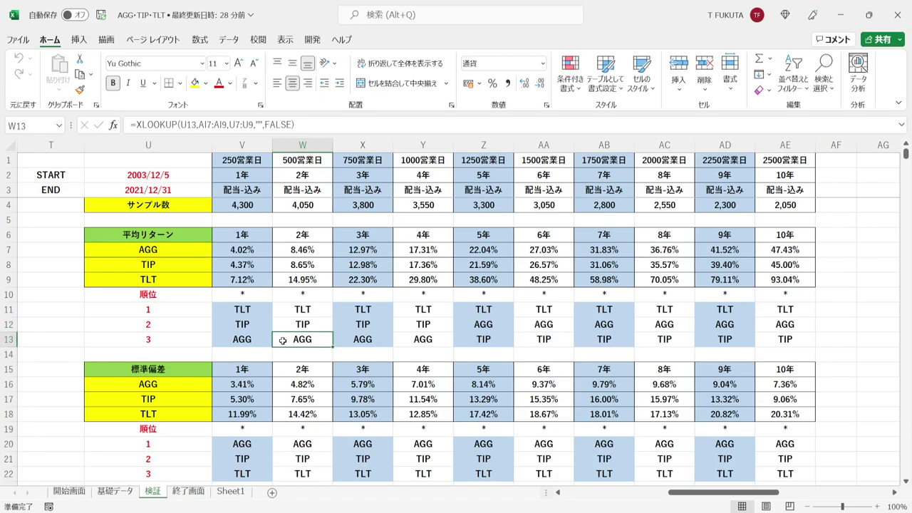
# - Compare the 2年 standard deviation with the 2年 average return for AGG, TIP and TLT
pyautogui.click(282, 384)
pyautogui.click(279, 249)
pyautogui.click(281, 385)
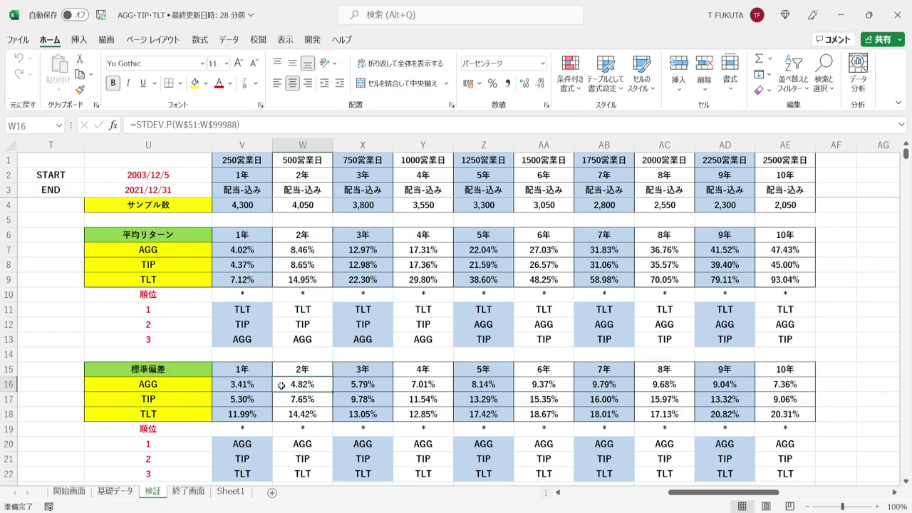
pyautogui.click(283, 399)
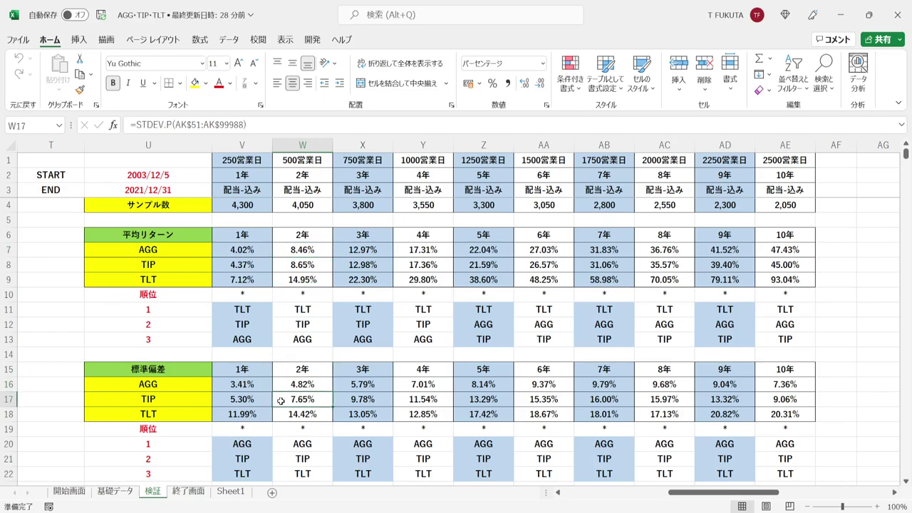
pyautogui.click(280, 269)
pyautogui.click(280, 400)
pyautogui.click(280, 414)
pyautogui.click(283, 279)
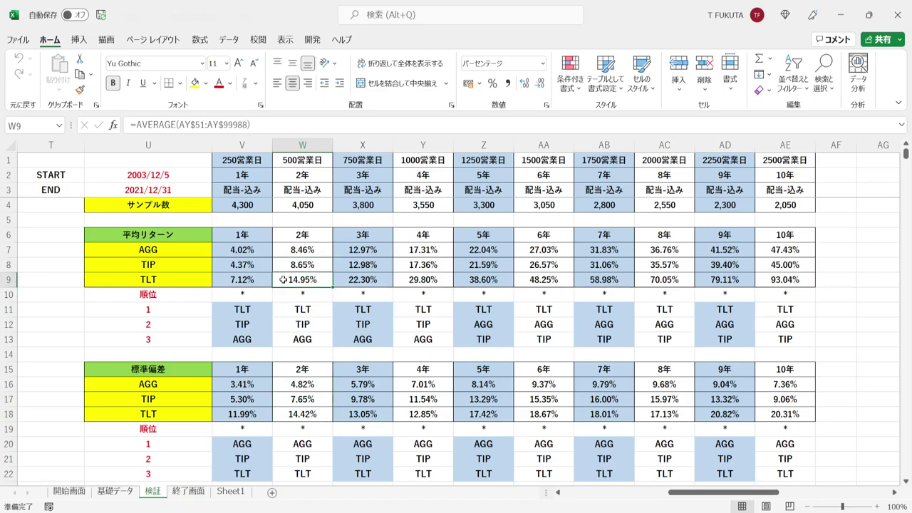
pyautogui.click(282, 416)
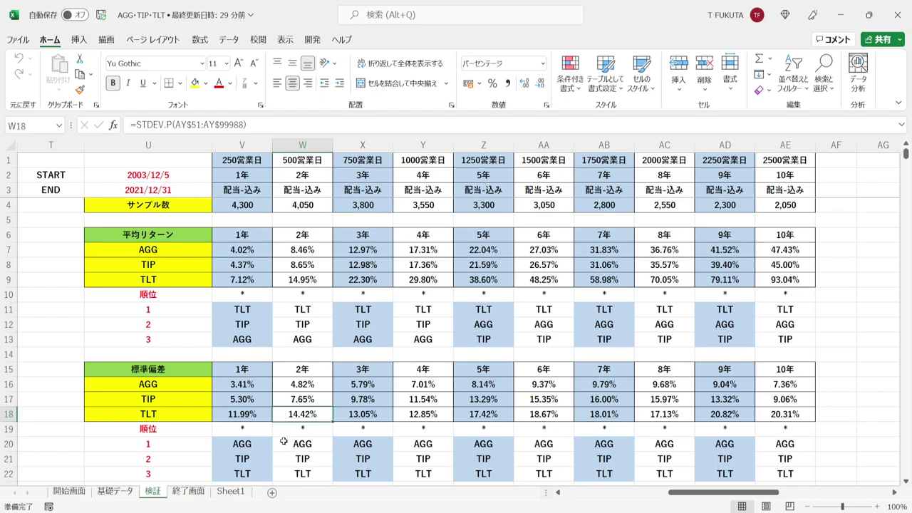
# - Check the 2年 標準偏差 ranking from first to third place in W20:W22
pyautogui.click(283, 441)
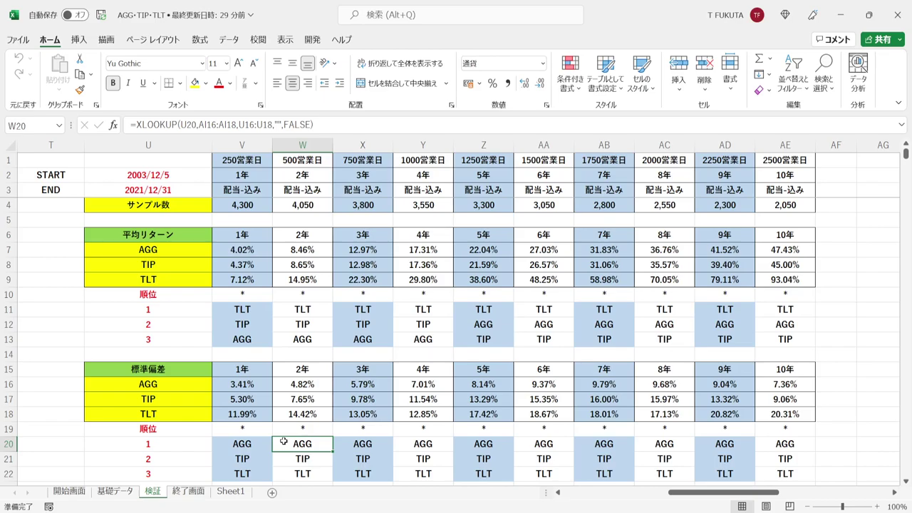
pyautogui.click(282, 458)
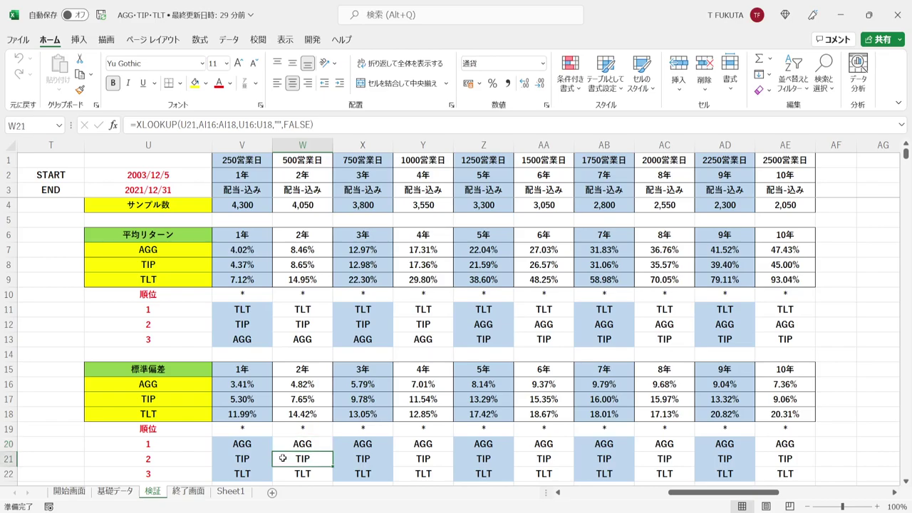
pyautogui.click(281, 469)
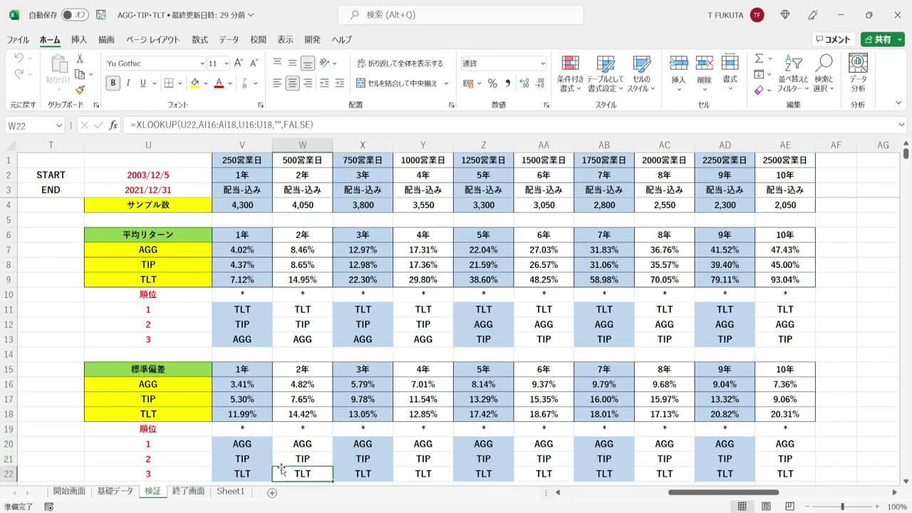
# - Examine the 2年 Sharpe ratios, starting with AGG in W25, and check their ranking in W29:W31
pyautogui.press('Down')
pyautogui.press('Down')
pyautogui.press('Down')
pyautogui.press('Down')
pyautogui.press('Down')
pyautogui.press('Down')
pyautogui.press('Down')
pyautogui.press('Down')
pyautogui.press('Down')
pyautogui.press('Down')
pyautogui.press('Down')
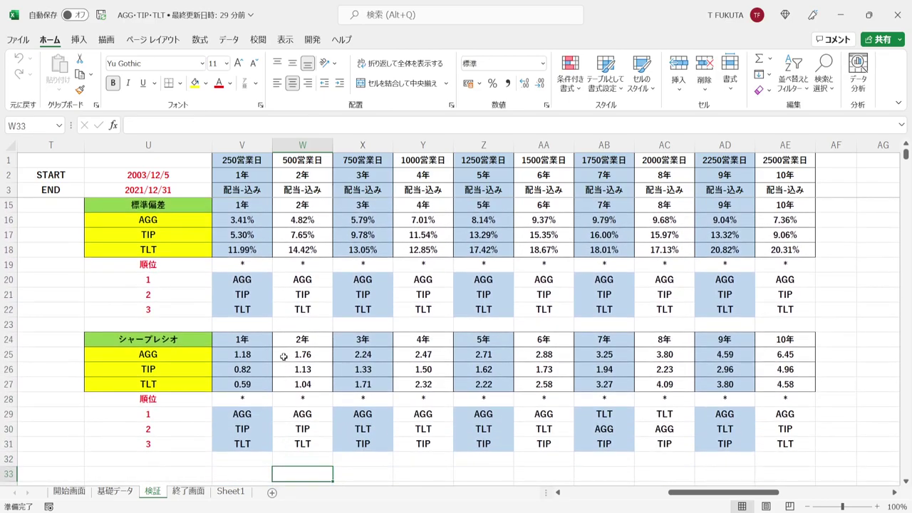
pyautogui.click(283, 356)
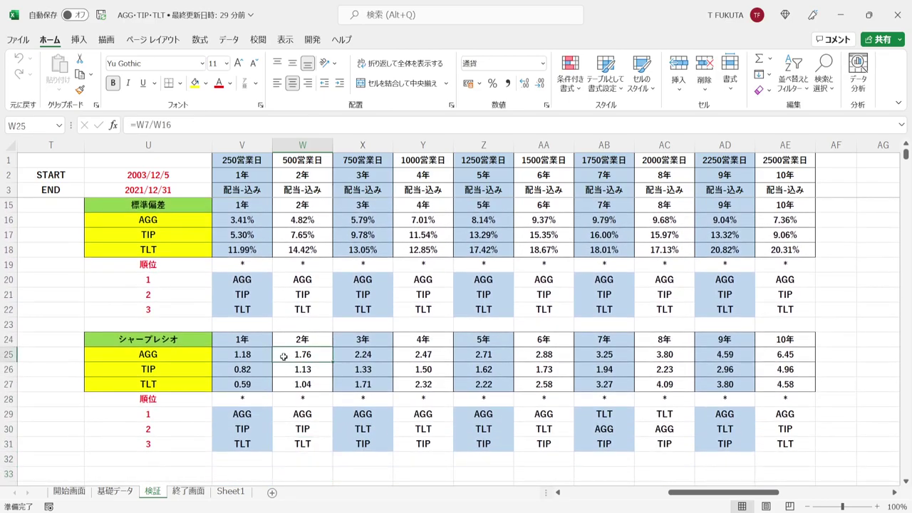
pyautogui.click(284, 412)
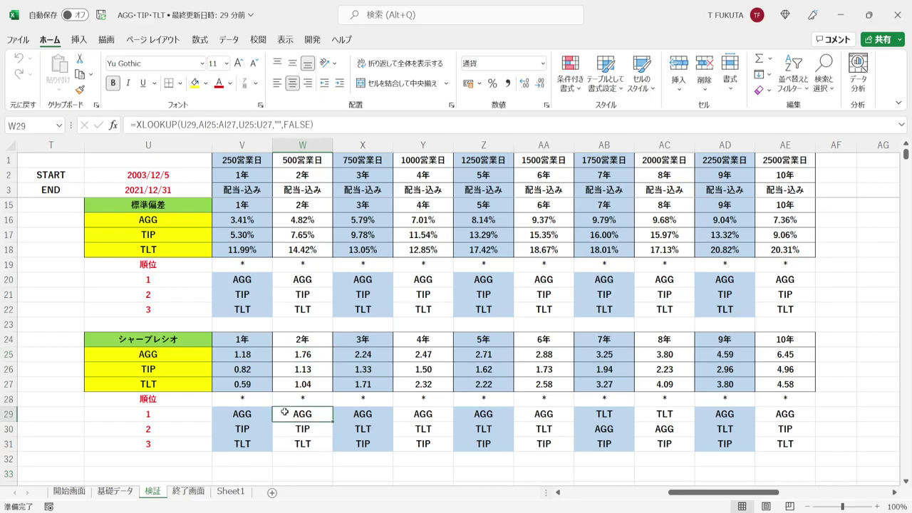
pyautogui.press('Down')
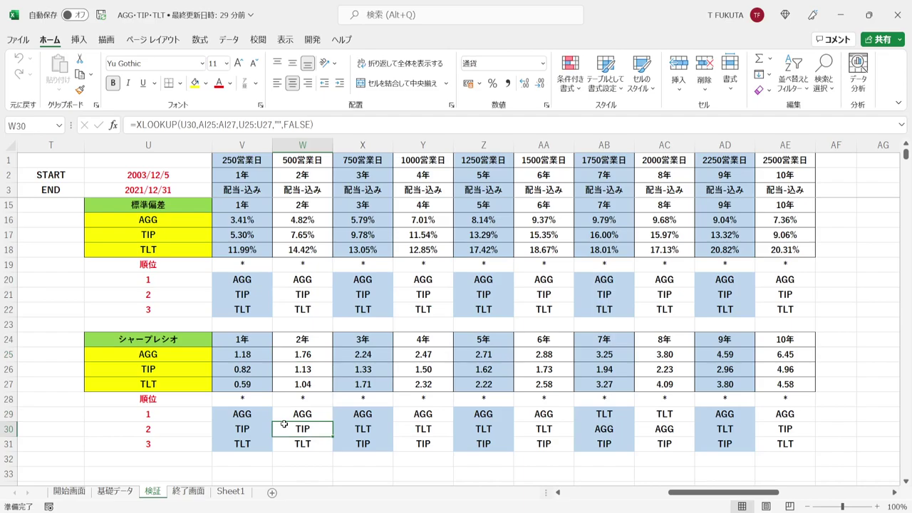
pyautogui.click(284, 444)
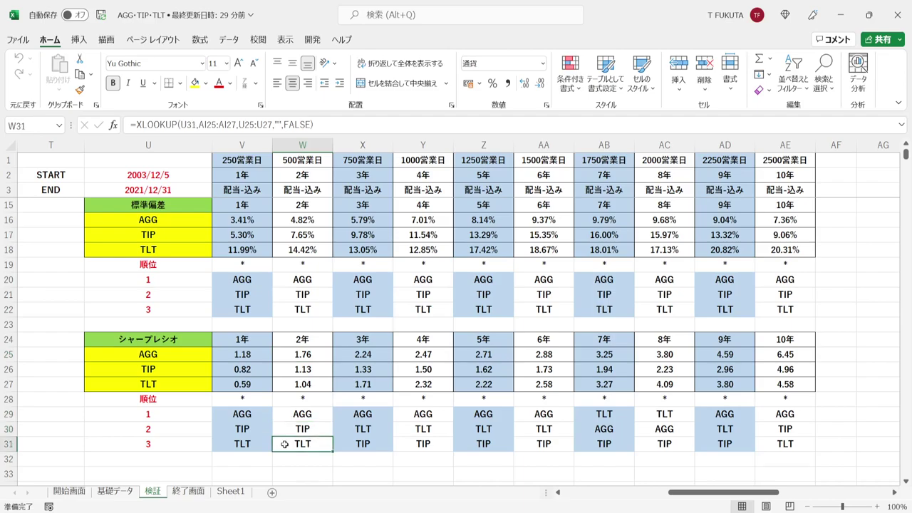
# - Go back to the 平均リターン table and highlight the holding-period columns from 3年 in column X to 10年 in column AE
pyautogui.click(278, 191)
pyautogui.press('Down')
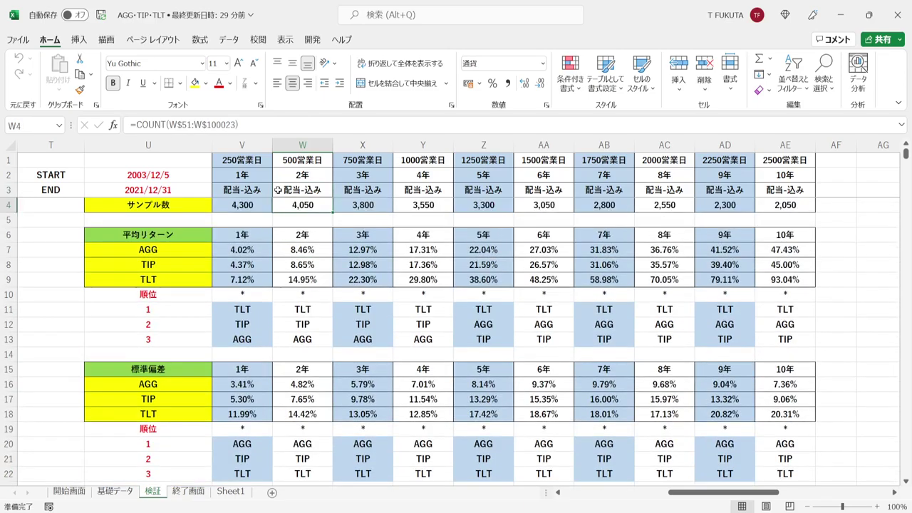
pyautogui.click(349, 145)
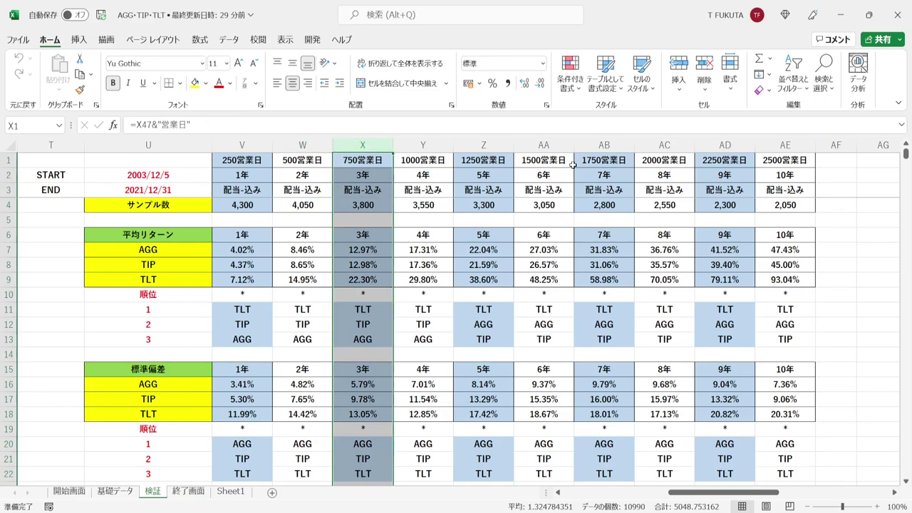
pyautogui.click(759, 144)
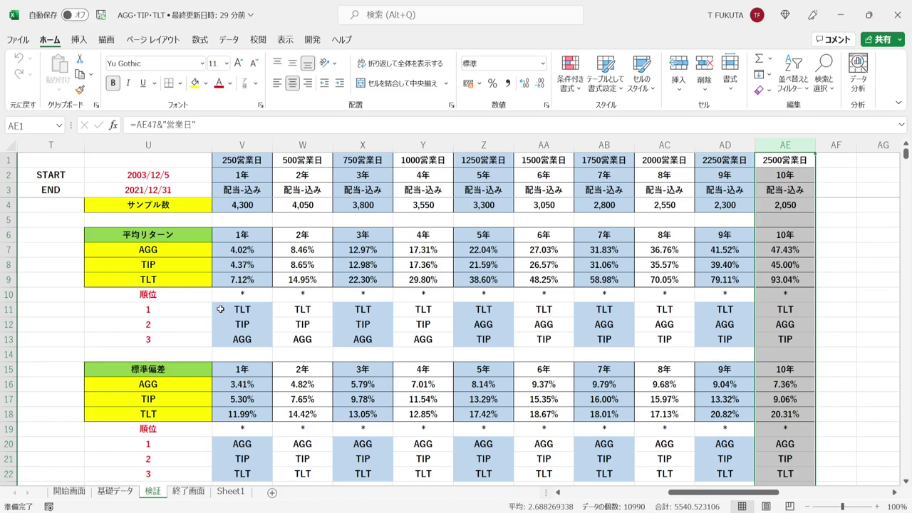
# - Examine the 平均リターン ranking in V11:AE13 against the TLT returns in V9:AE9 and the AGG and TIP returns in V7:AE8
pyautogui.moveTo(220, 309); pyautogui.dragTo(779, 313)
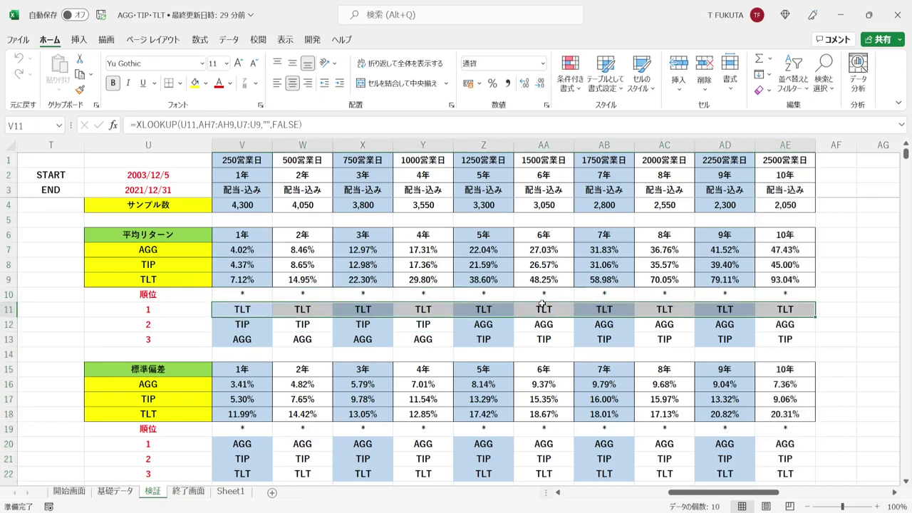
pyautogui.moveTo(251, 278); pyautogui.dragTo(808, 280)
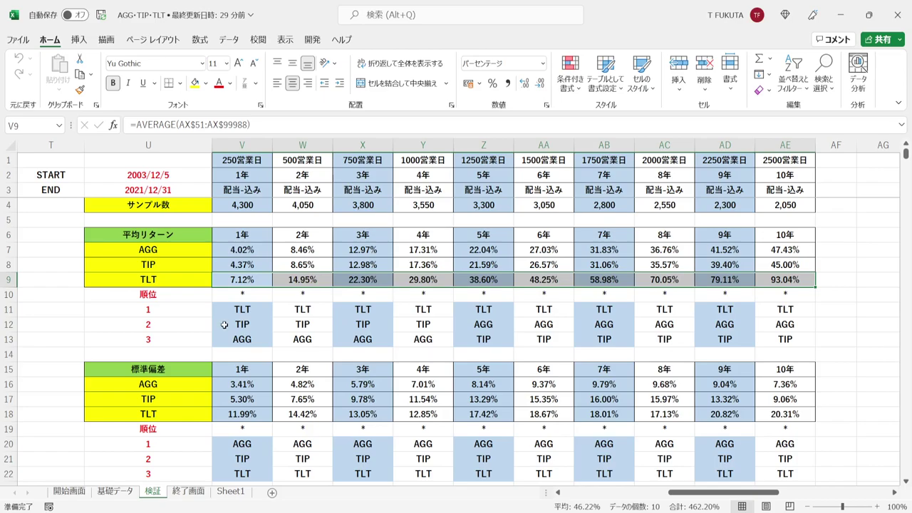
pyautogui.moveTo(224, 324); pyautogui.dragTo(786, 337)
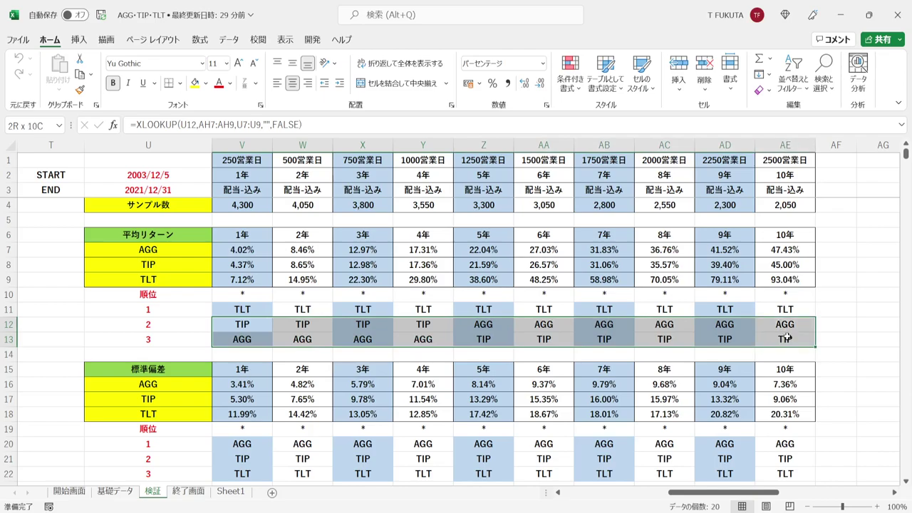
pyautogui.click(224, 249)
pyautogui.moveTo(225, 249); pyautogui.dragTo(778, 267)
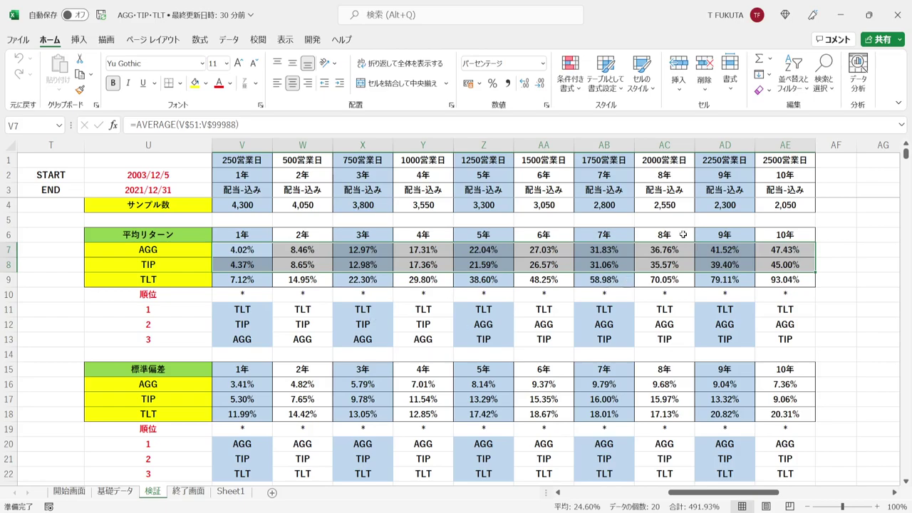
# - Compare the 10年 average returns of AGG, TIP and TLT one by one in AE7:AE9
pyautogui.click(776, 146)
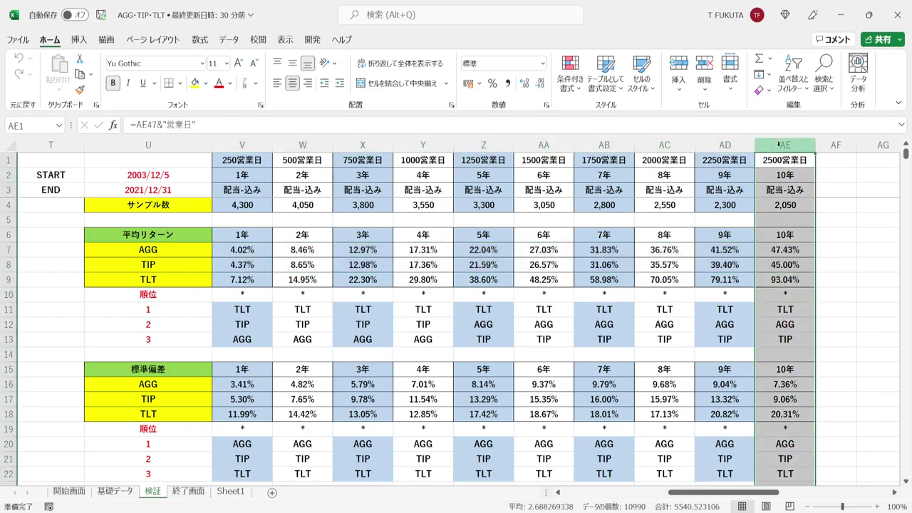
pyautogui.click(762, 248)
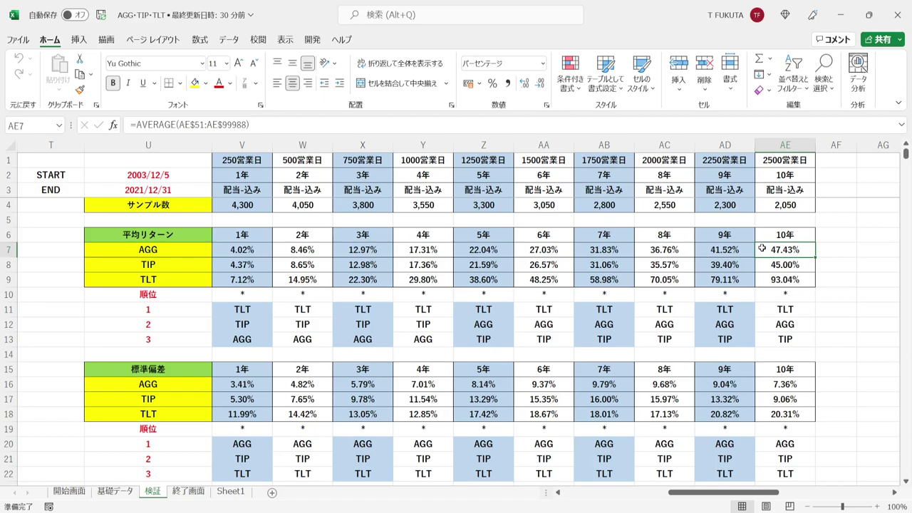
pyautogui.click(761, 264)
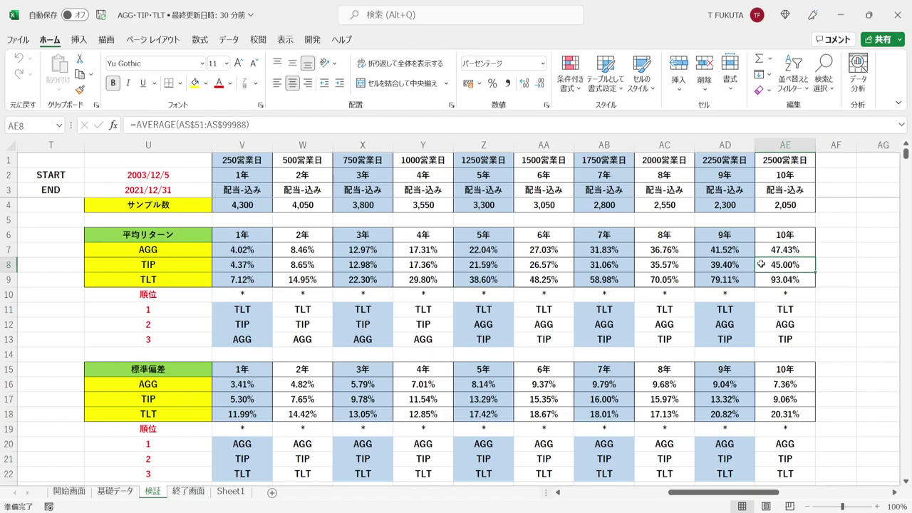
pyautogui.click(760, 280)
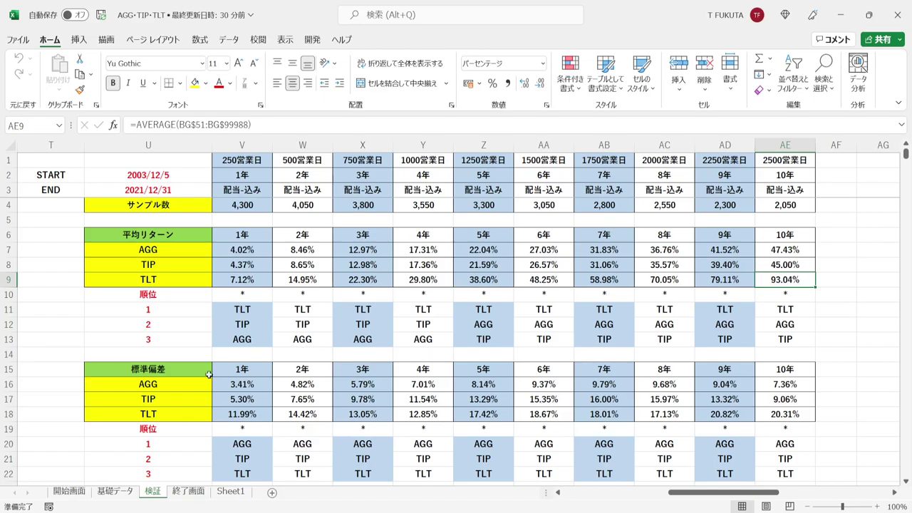
# - Check the 標準偏差 ranking for all holding periods, from first place in row 20 to third place in row 22
pyautogui.click(225, 446)
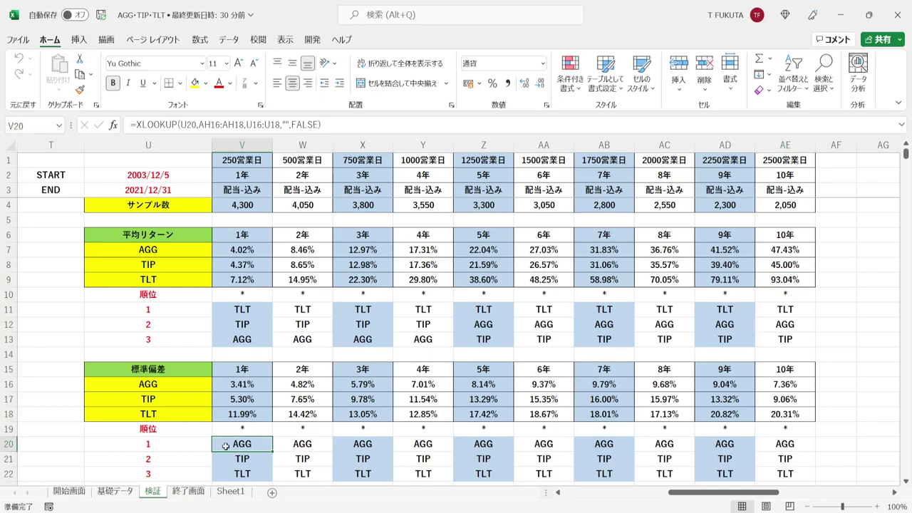
pyautogui.moveTo(226, 446); pyautogui.dragTo(761, 445)
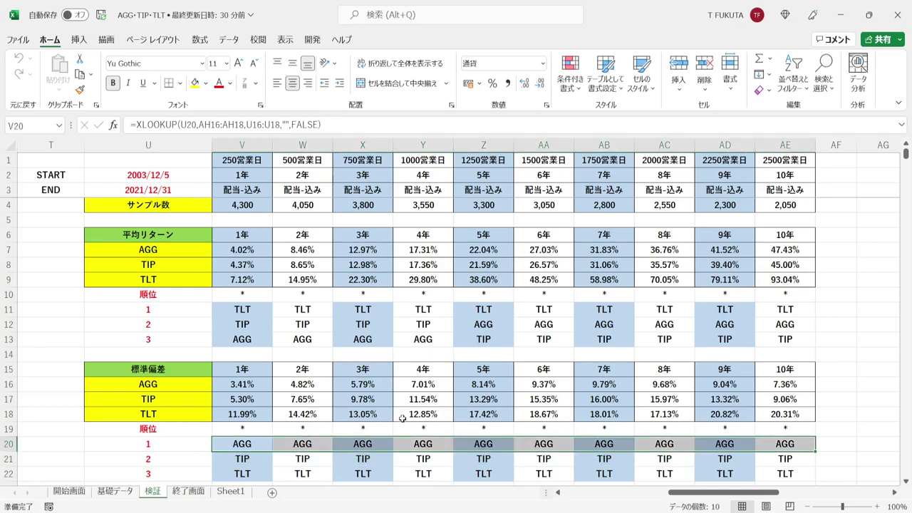
pyautogui.moveTo(223, 457); pyautogui.dragTo(775, 458)
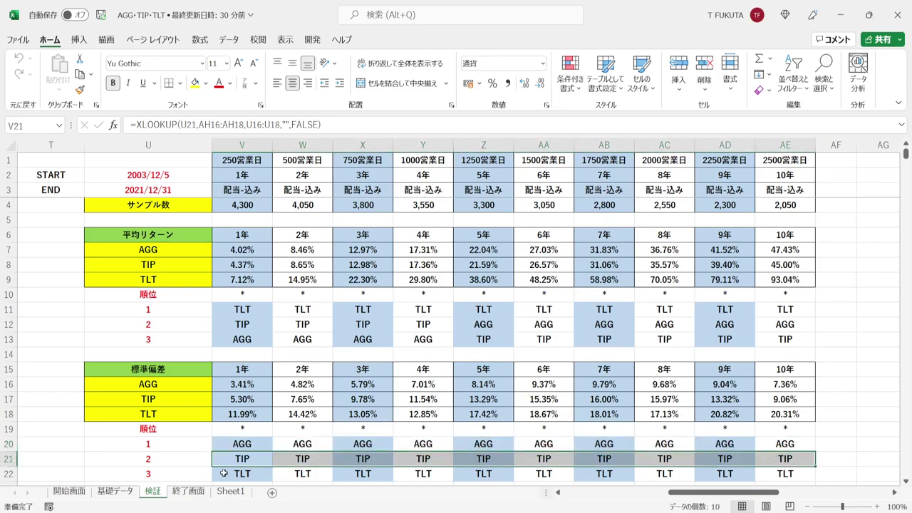
pyautogui.moveTo(223, 473); pyautogui.dragTo(761, 470)
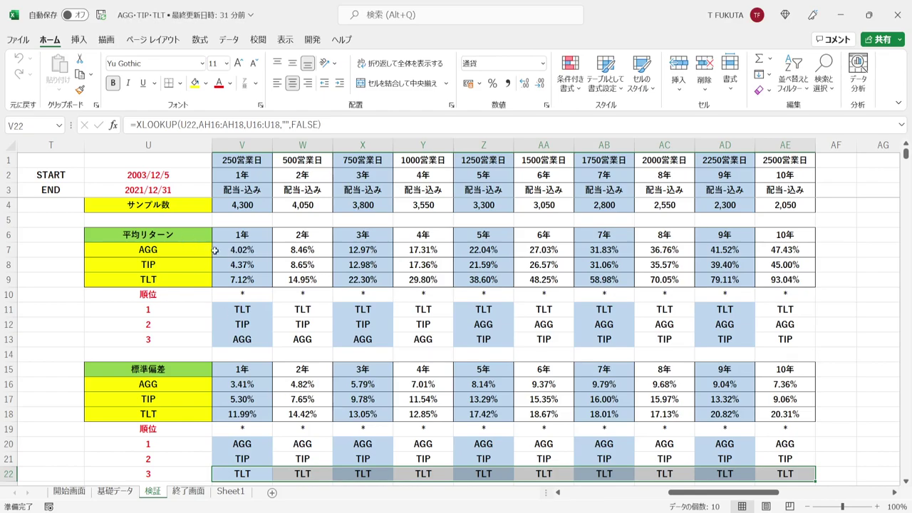
# - Compare the AGG and TIP average returns in V7:AE8 with their standard deviations in V16:AE17, including TIP at 5年
pyautogui.moveTo(219, 245); pyautogui.dragTo(770, 265)
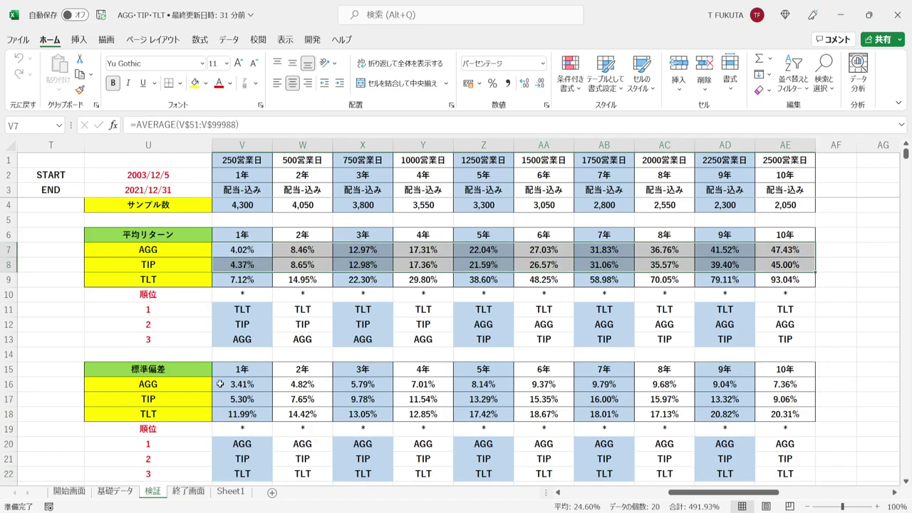
pyautogui.moveTo(220, 384); pyautogui.dragTo(767, 400)
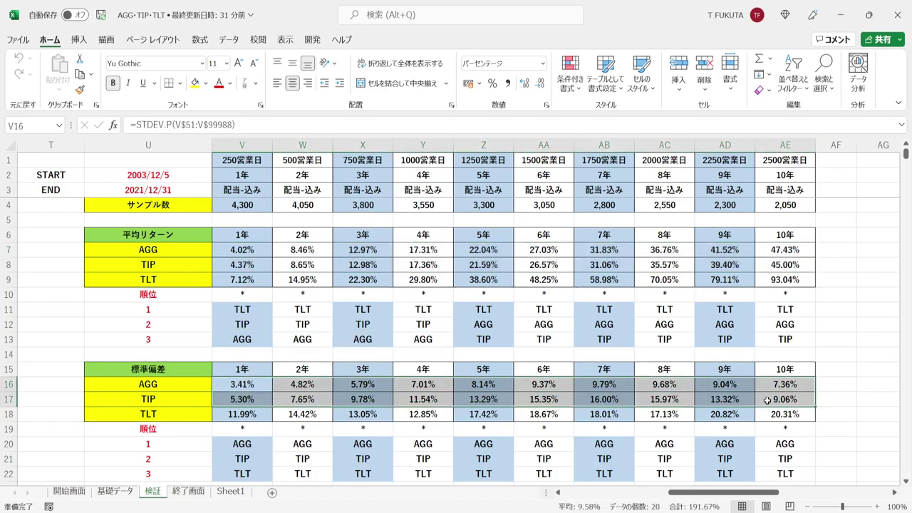
pyautogui.click(458, 399)
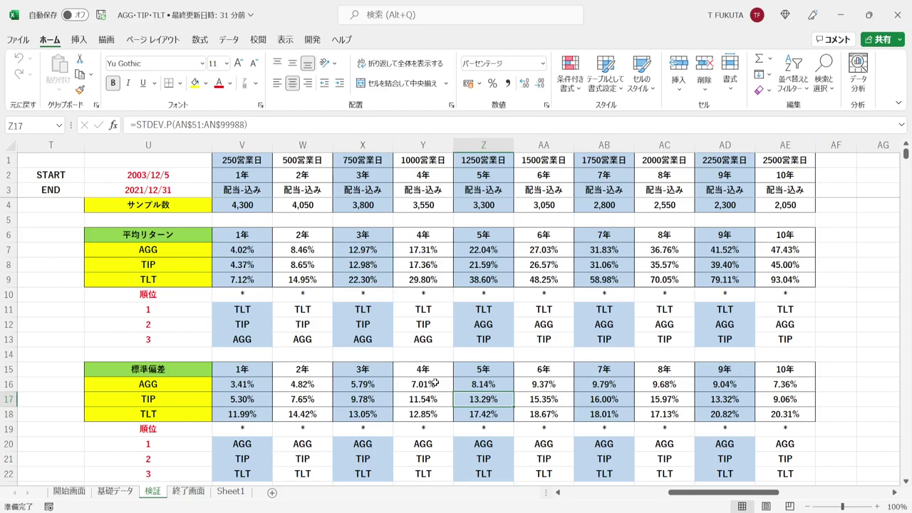
# - Examine the first-place シャープレシオ ranking in V29:AE29, checking the 7年 and 8年 cells AB29 and AC29 individually
pyautogui.click(223, 441)
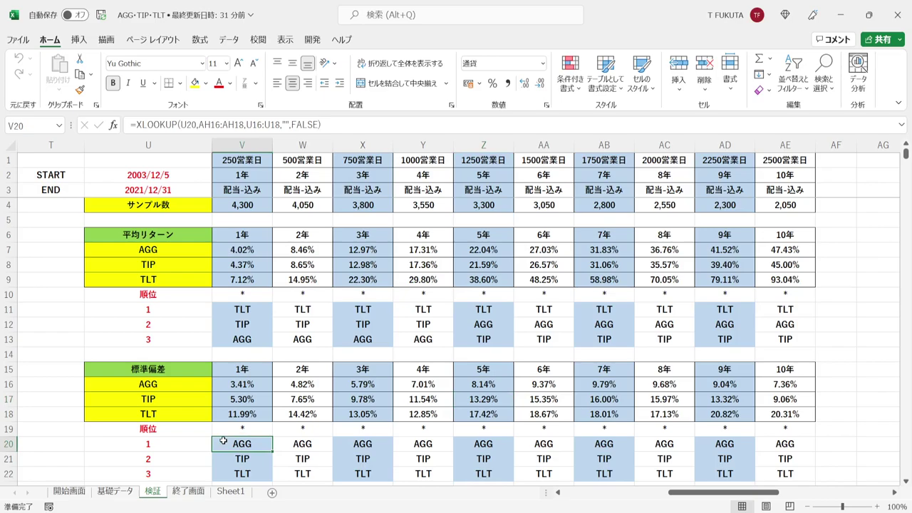
pyautogui.press('Down')
pyautogui.press('Down')
pyautogui.press('Down')
pyautogui.press('Down')
pyautogui.press('Down')
pyautogui.press('Down')
pyautogui.press('Down')
pyautogui.press('Down')
pyautogui.press('Down')
pyautogui.press('Down')
pyautogui.press('Down')
pyautogui.press('Down')
pyautogui.press('Down')
pyautogui.press('Down')
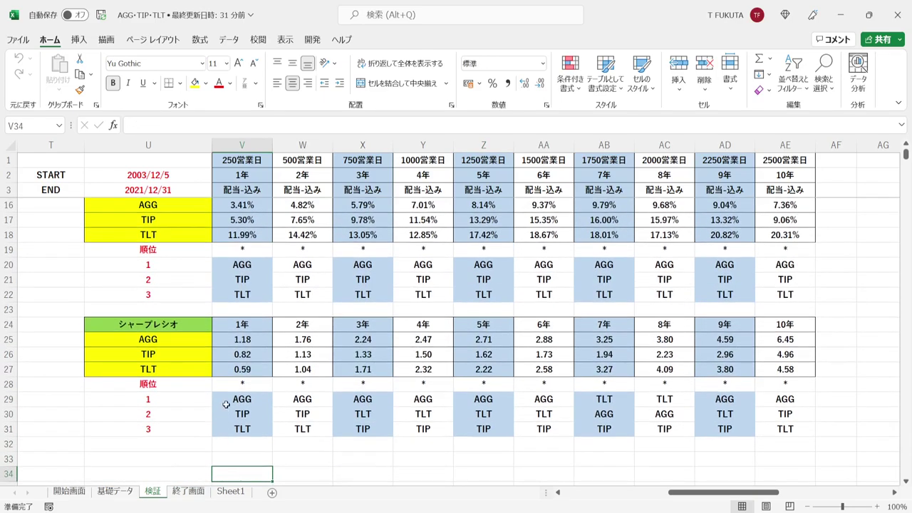
pyautogui.moveTo(216, 402); pyautogui.dragTo(787, 397)
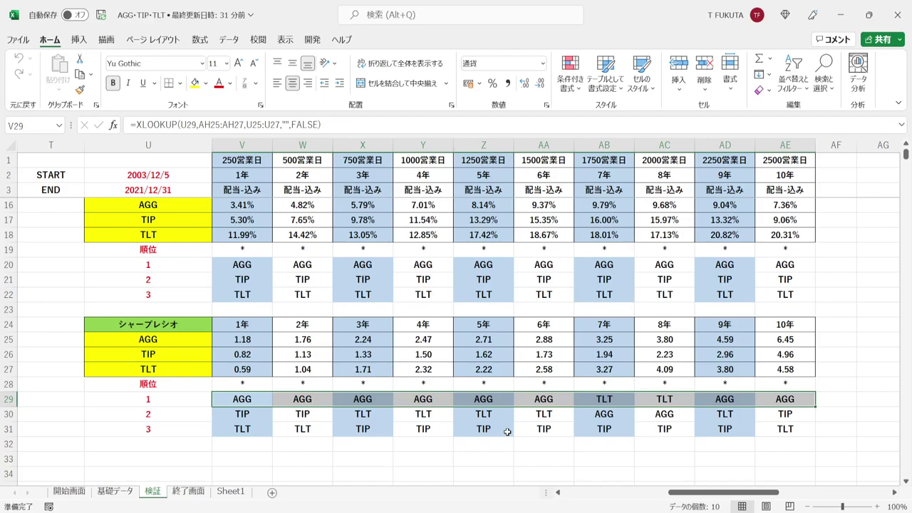
pyautogui.click(580, 402)
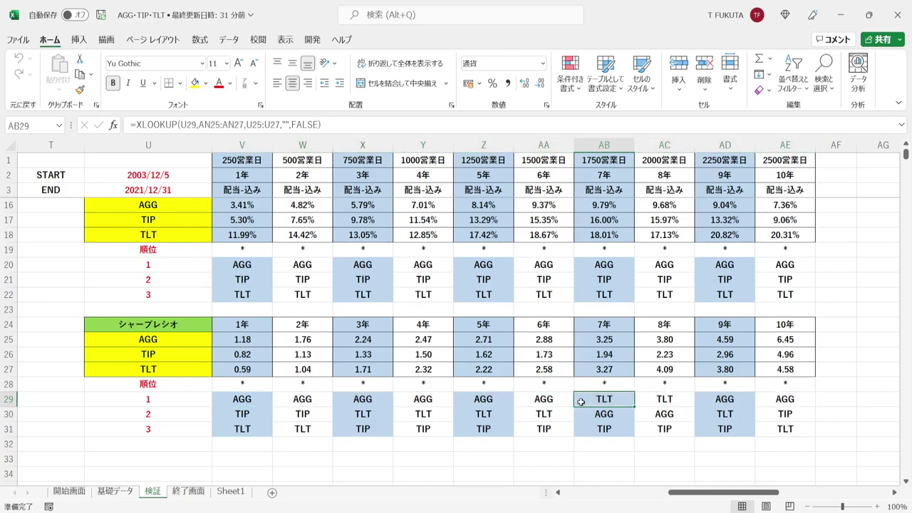
pyautogui.click(646, 399)
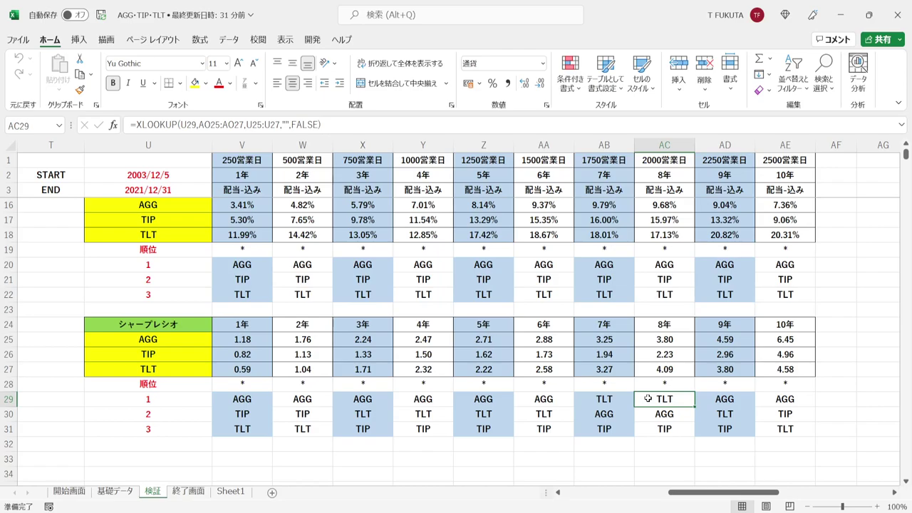
# - Review the シャープレシオ ranking across all periods, comparing first place in V29:AE29 with second and third place in V30:AE31
pyautogui.click(262, 401)
pyautogui.moveTo(263, 401); pyautogui.dragTo(776, 405)
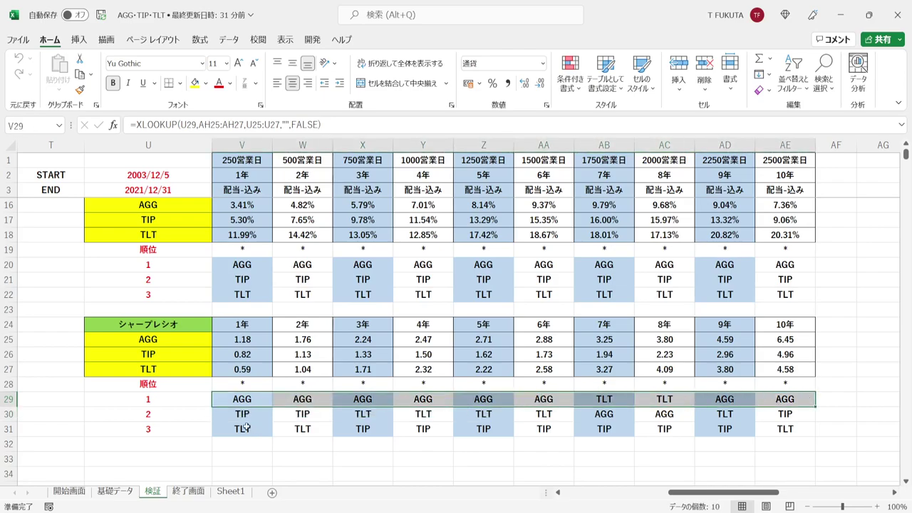
pyautogui.moveTo(225, 414); pyautogui.dragTo(788, 424)
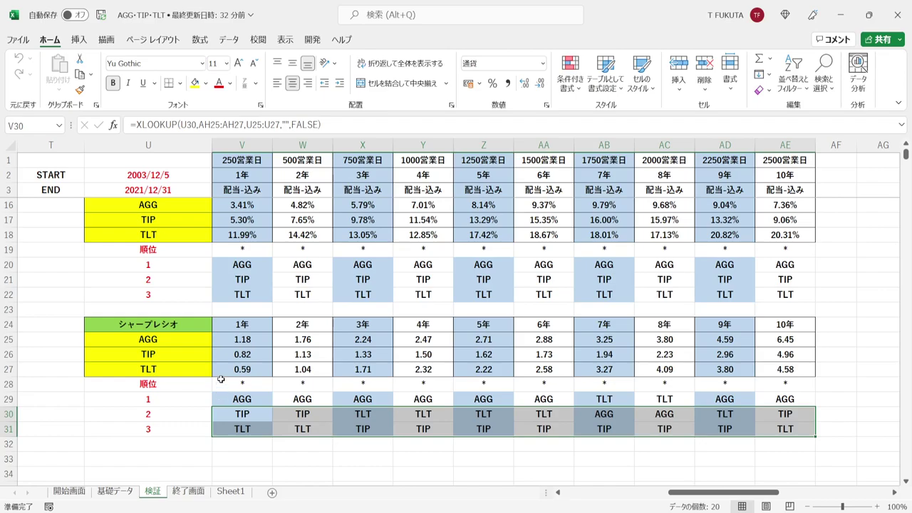
pyautogui.click(221, 381)
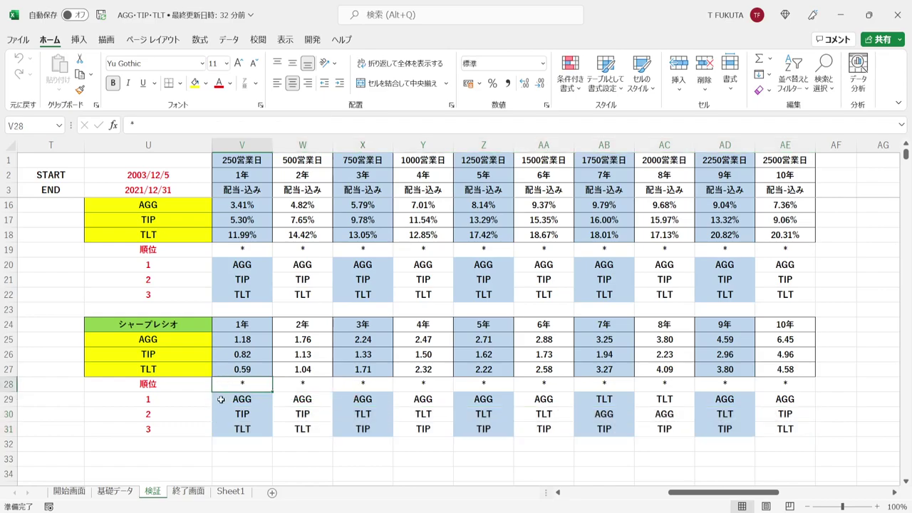
pyautogui.moveTo(221, 400); pyautogui.dragTo(798, 394)
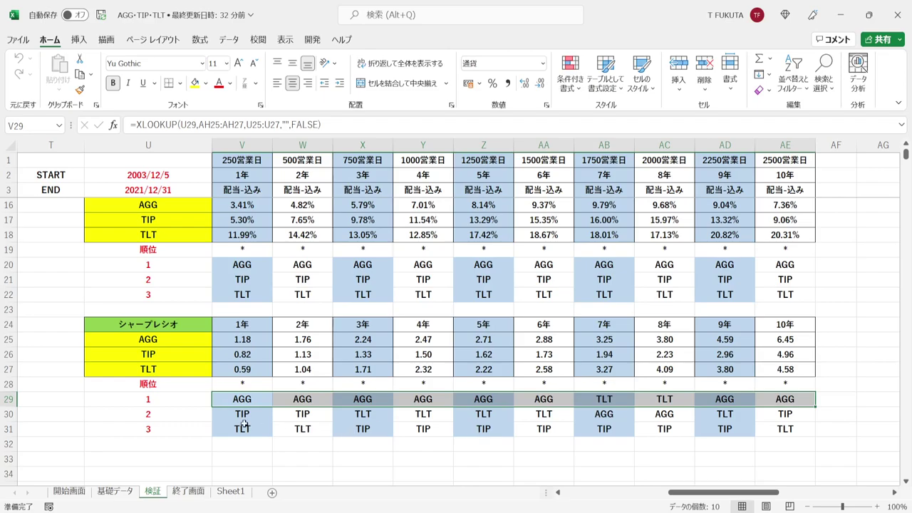
pyautogui.click(196, 326)
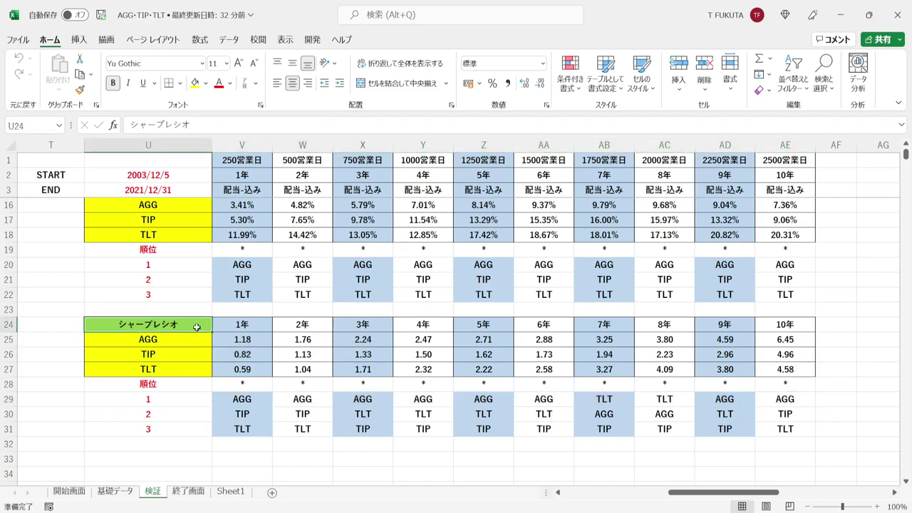
# - Switch to the 終了画面 sheet
pyautogui.click(186, 491)
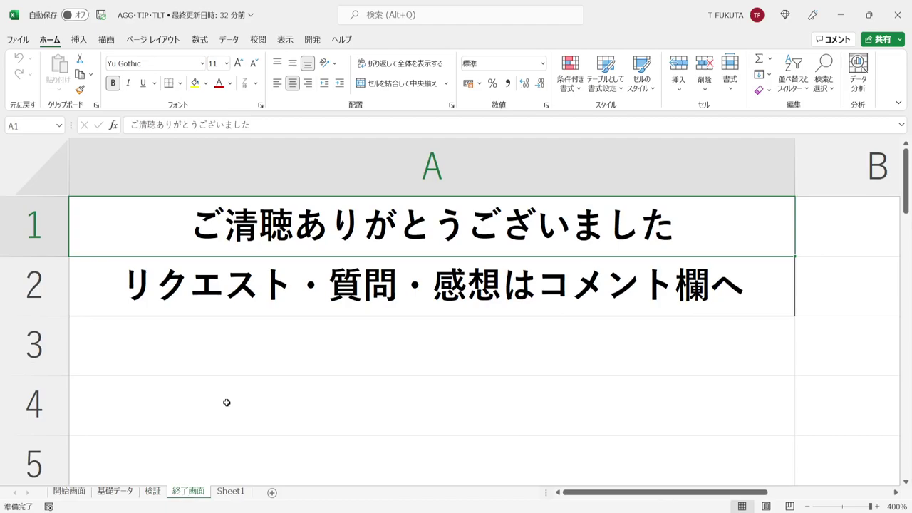